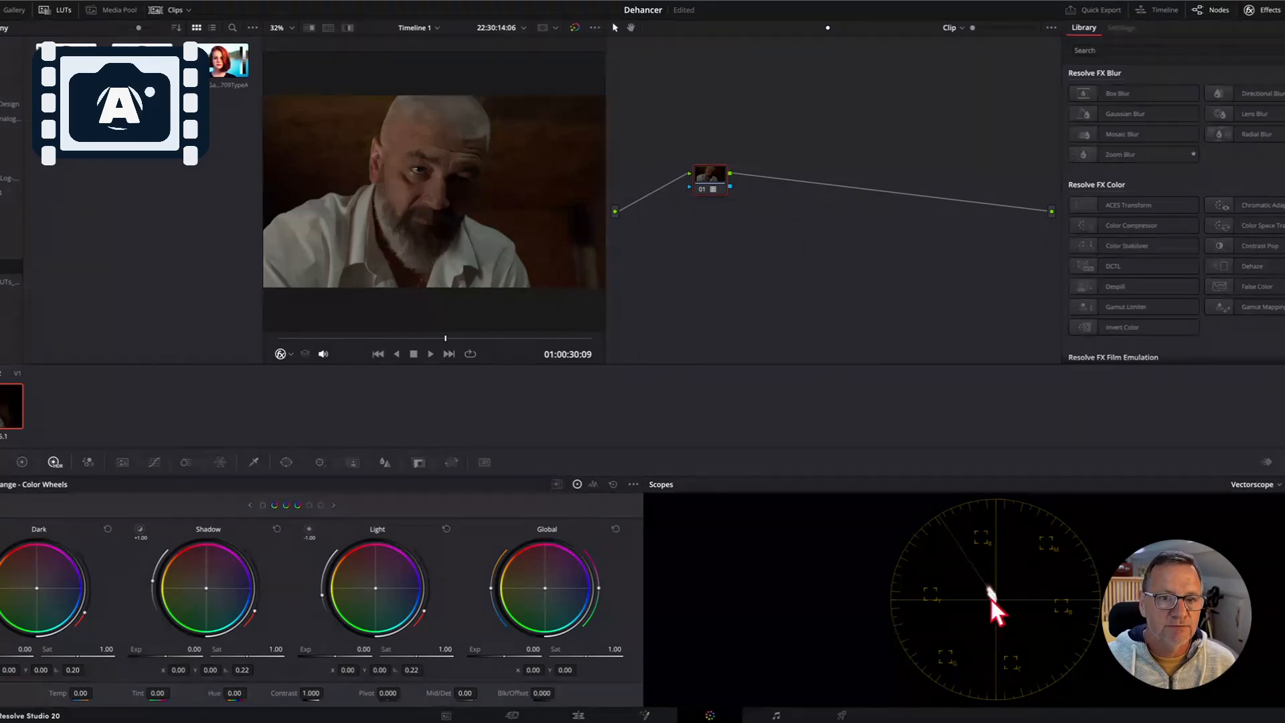
- Check the image with node 01 bypassed and re-enabled, and add four serial nodes after it
click(702, 189)
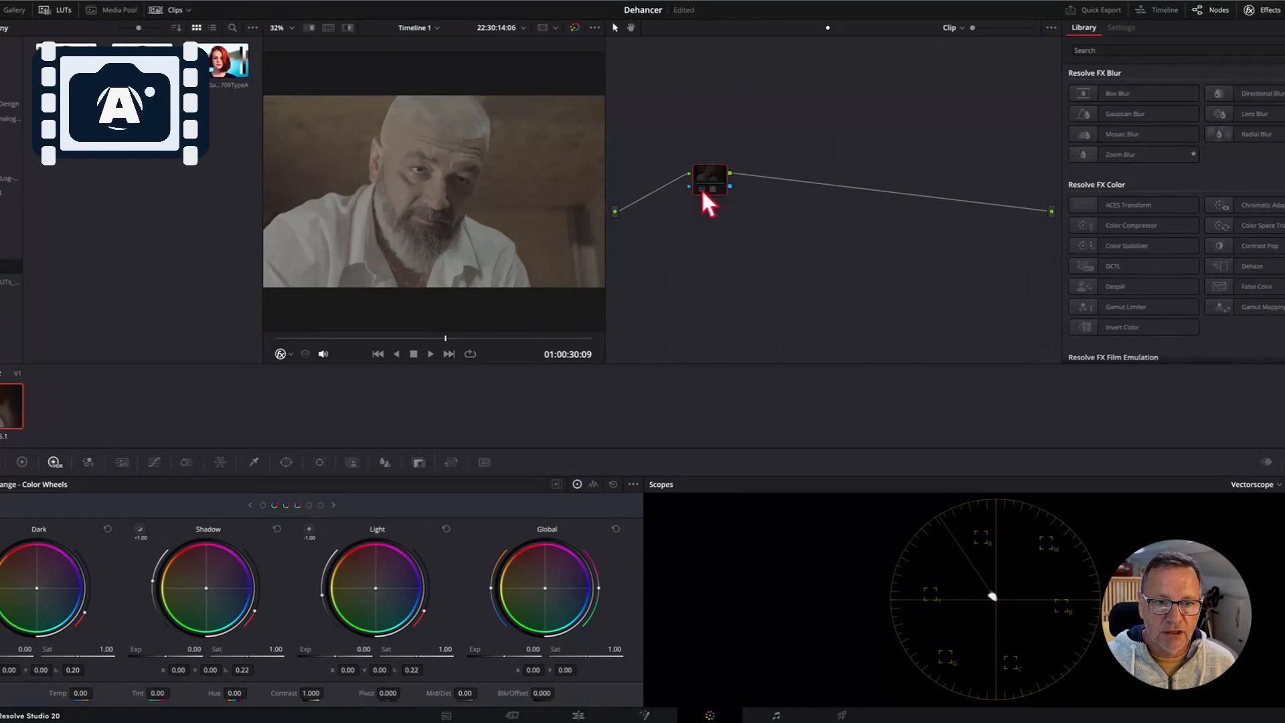
click(703, 189)
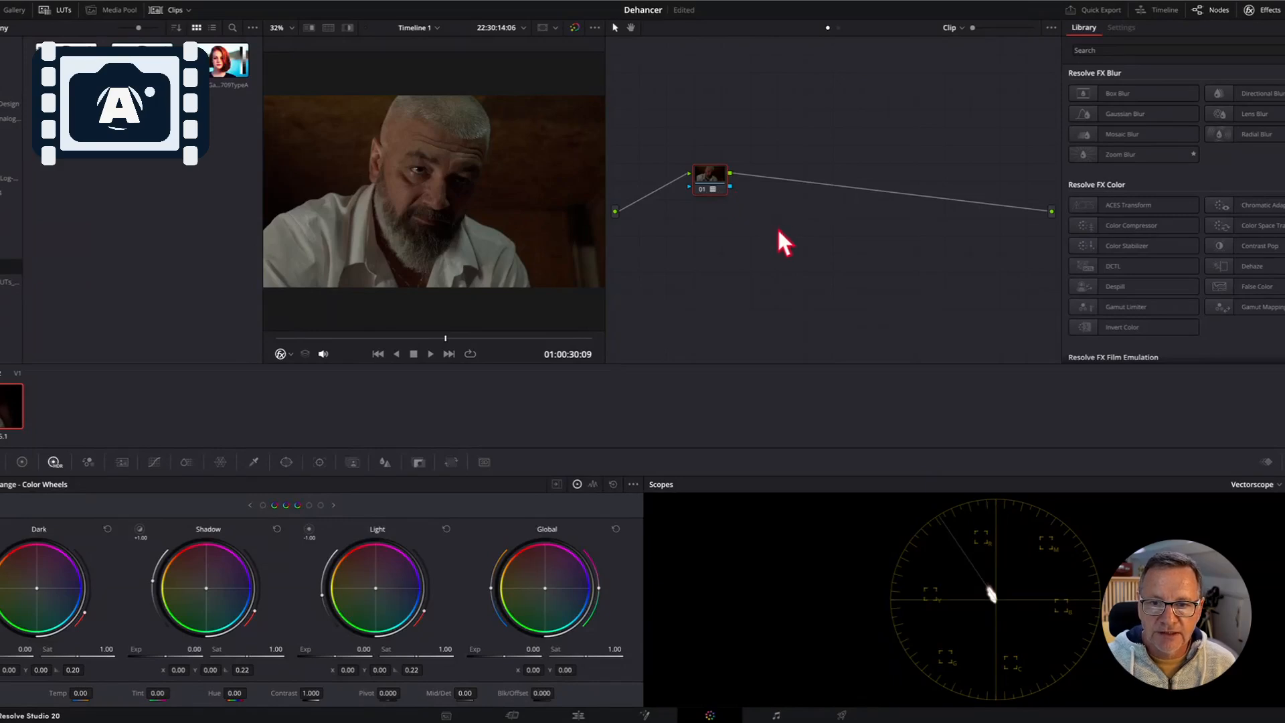
key(alt+s)
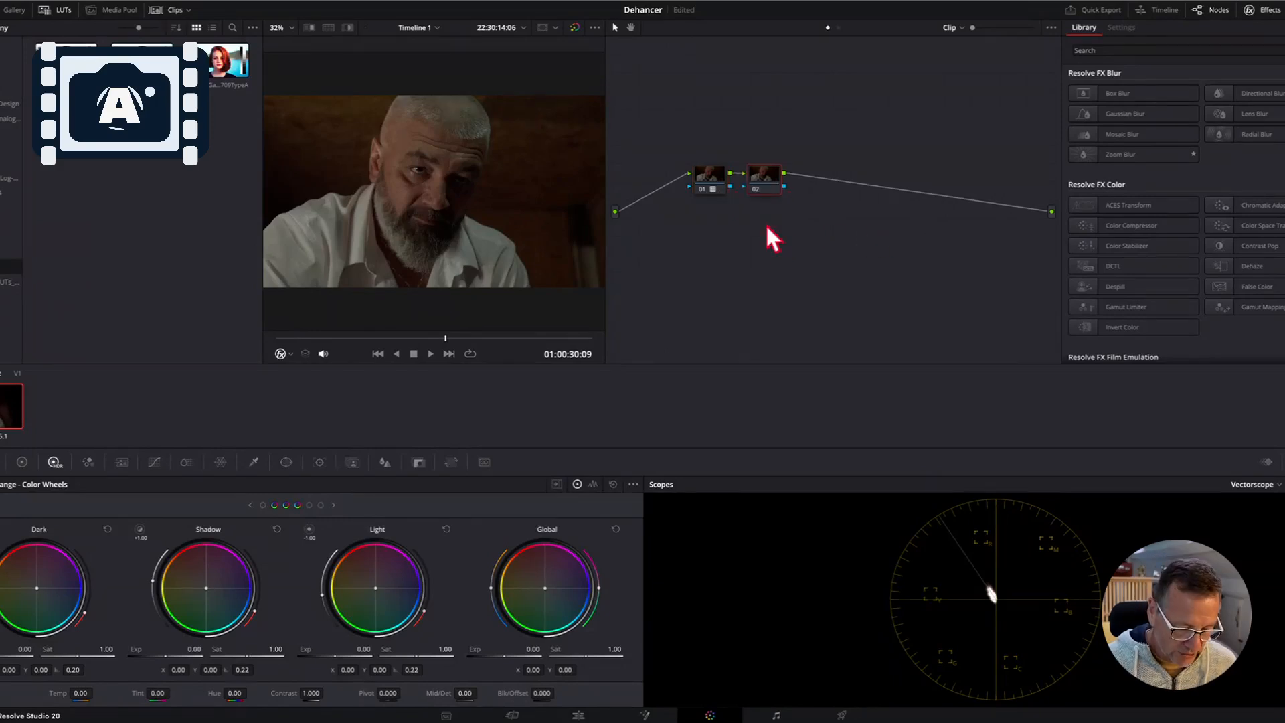
key(alt+s)
key(alt+s)
key(alt+s)
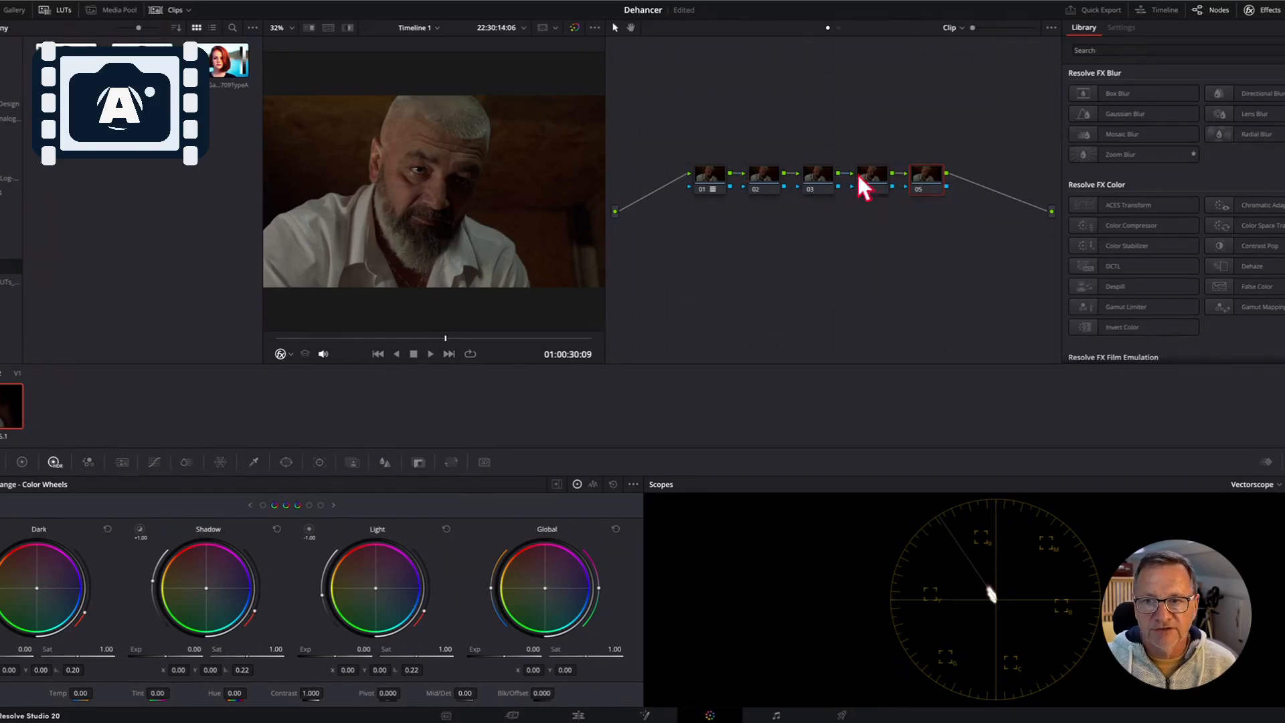
- Apply the Dehancer Pro 7.3.6 film emulation effect to node 05 and disable all of its tools
click(1125, 48)
text(deh)
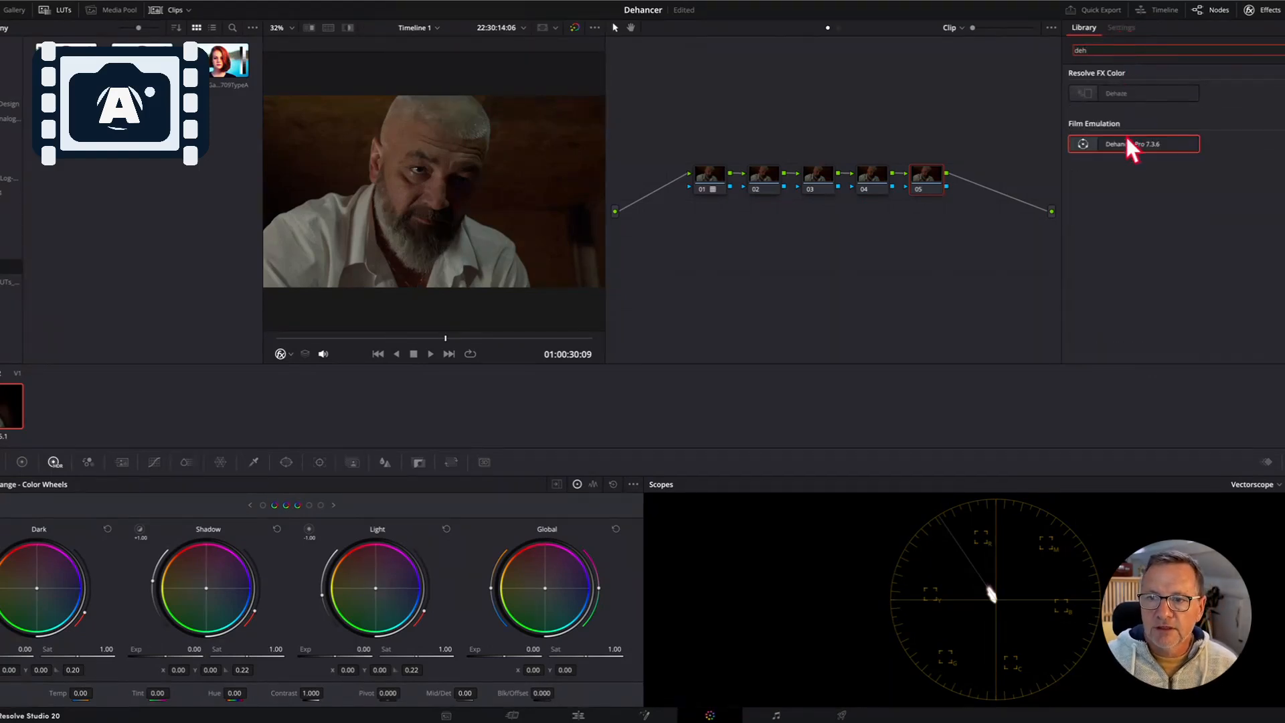
drag(1119, 139, 938, 181)
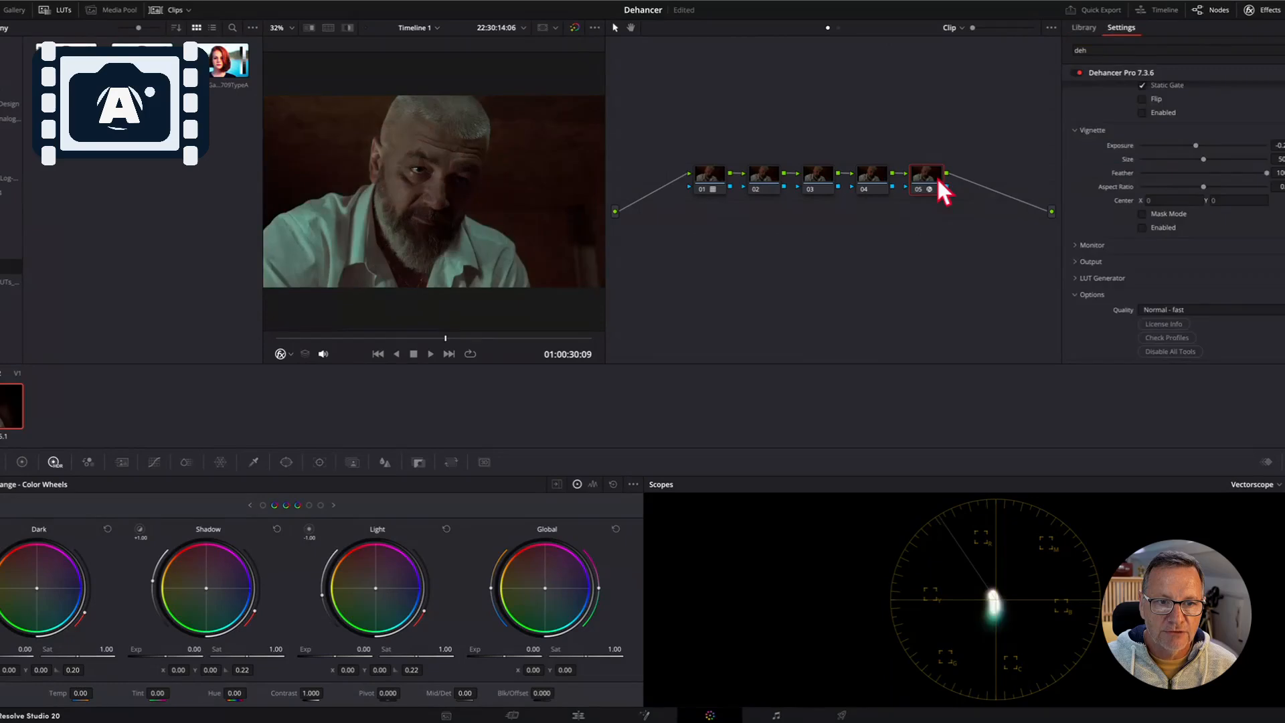
click(1179, 352)
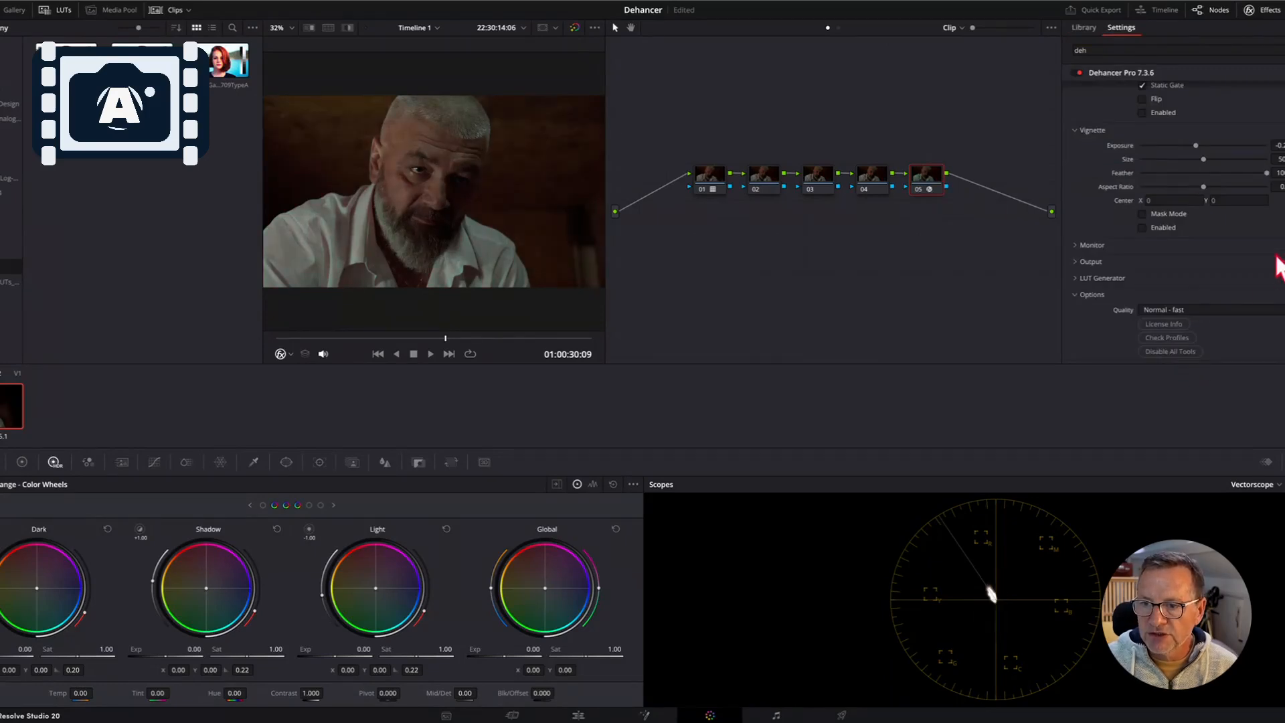
scroll(1172, 214, up, 10)
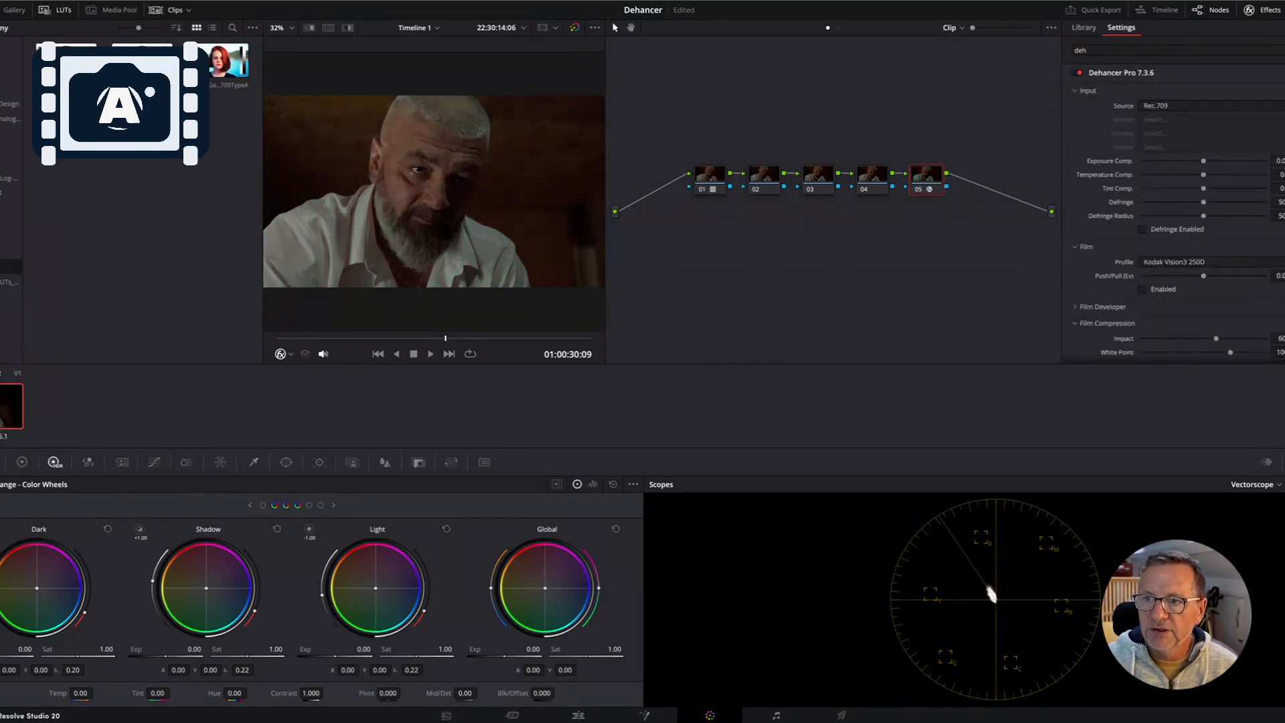
scroll(1171, 214, down, 10)
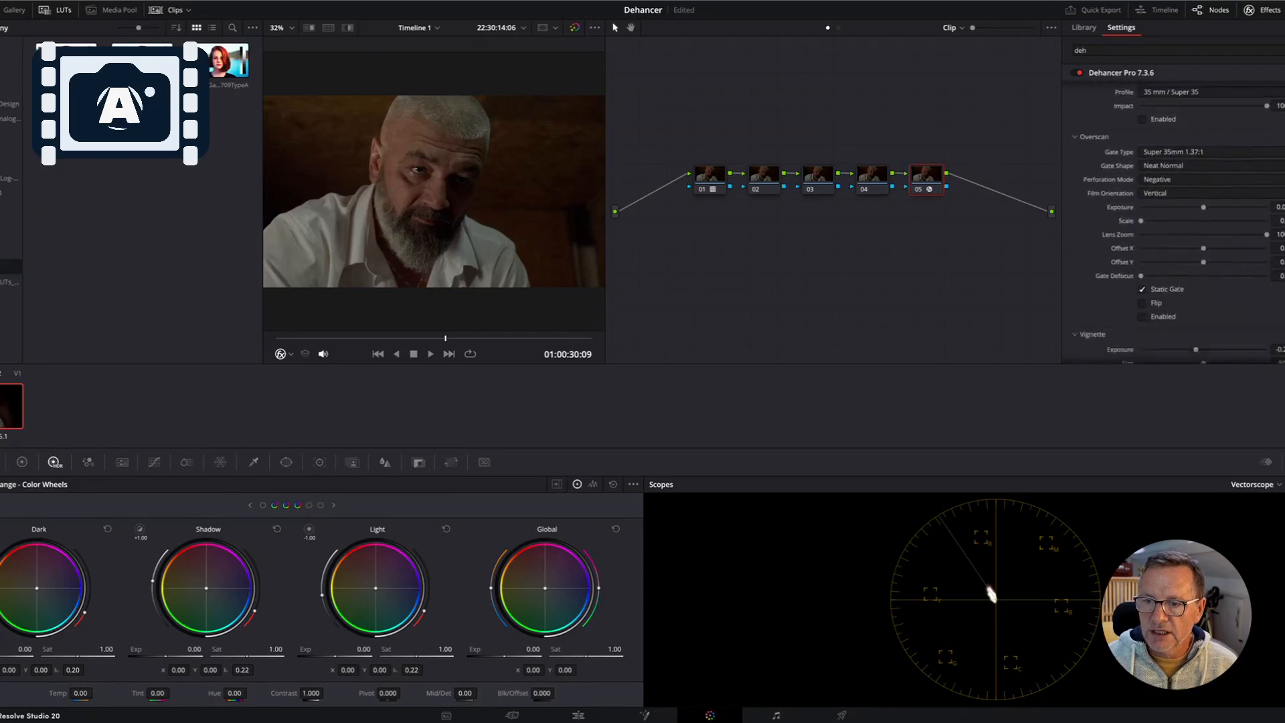
scroll(1171, 214, down, 2)
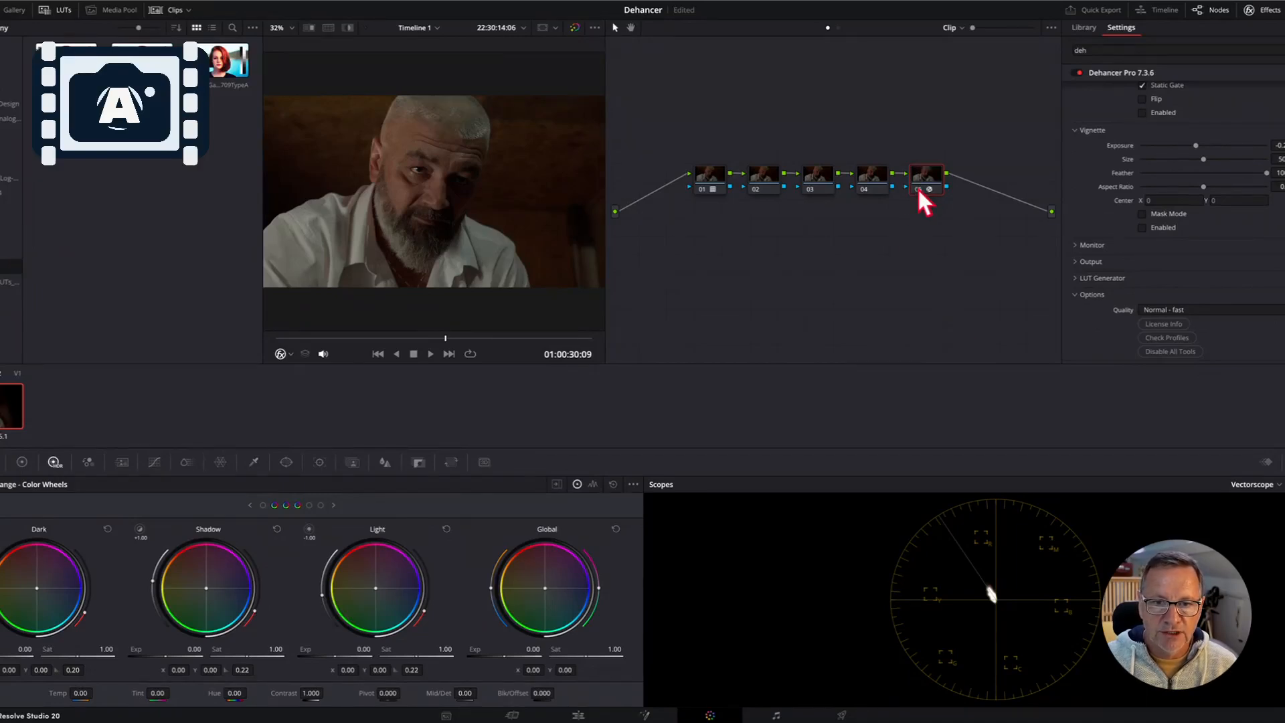
- Compare the image with and without node 01, and look through Dehancer's tool sections from Vignette back to Film
click(702, 188)
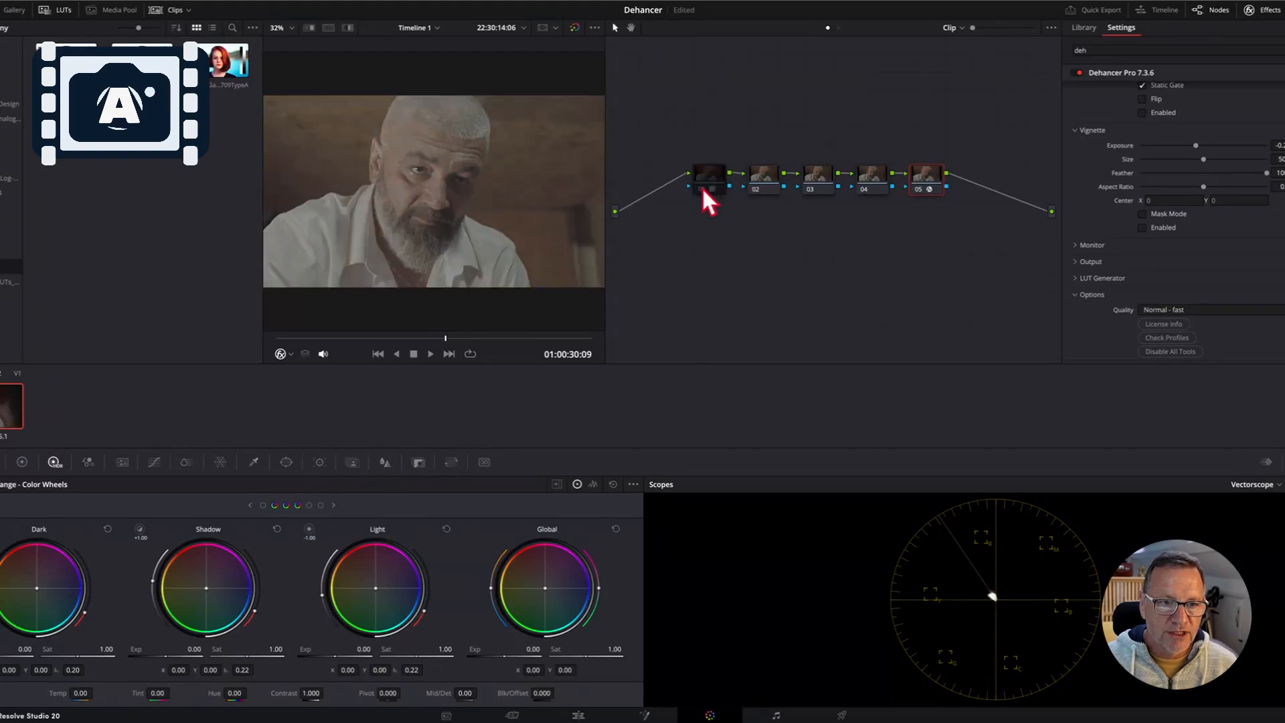
click(701, 188)
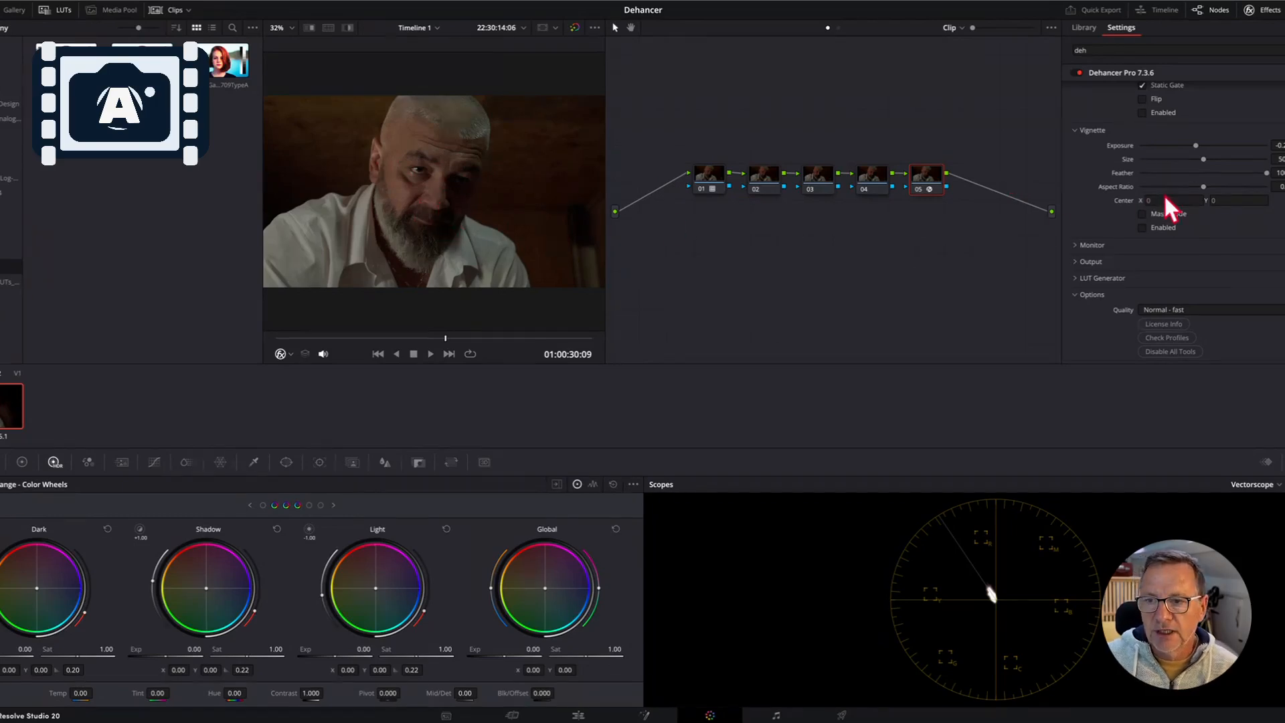
scroll(1256, 199, up, 1)
scroll(1256, 199, up, 10)
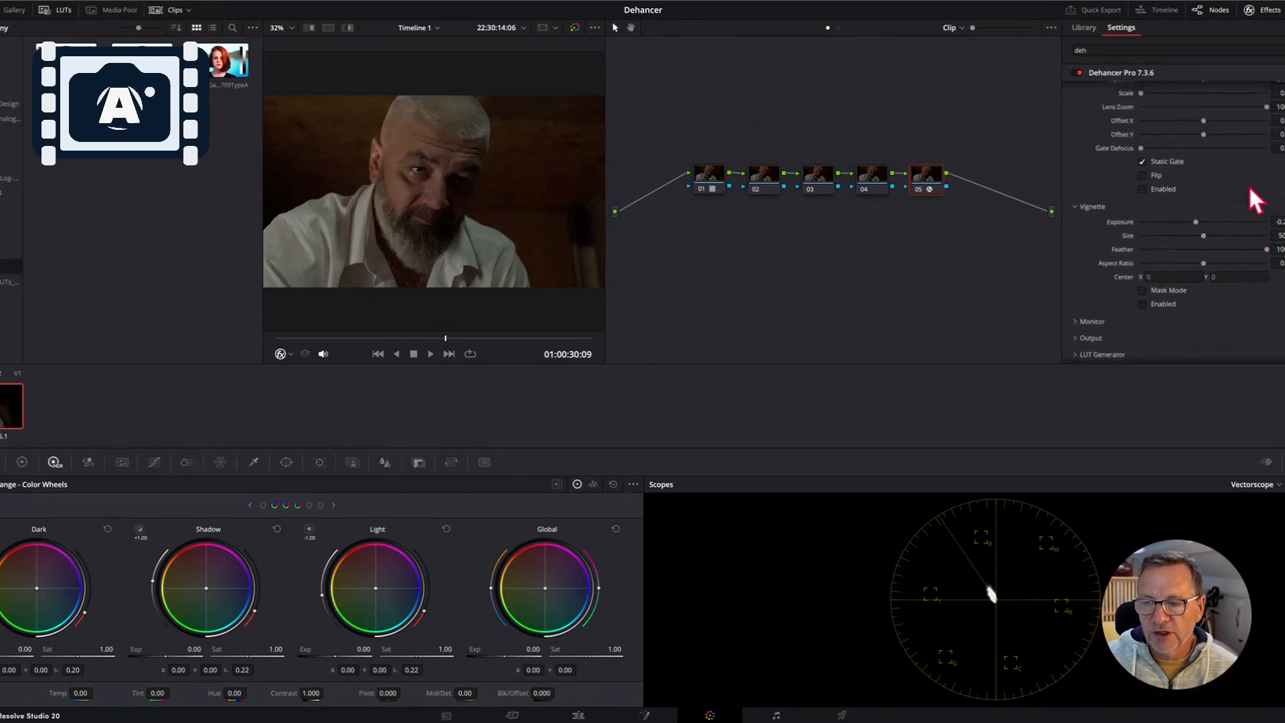
scroll(1256, 200, up, 10)
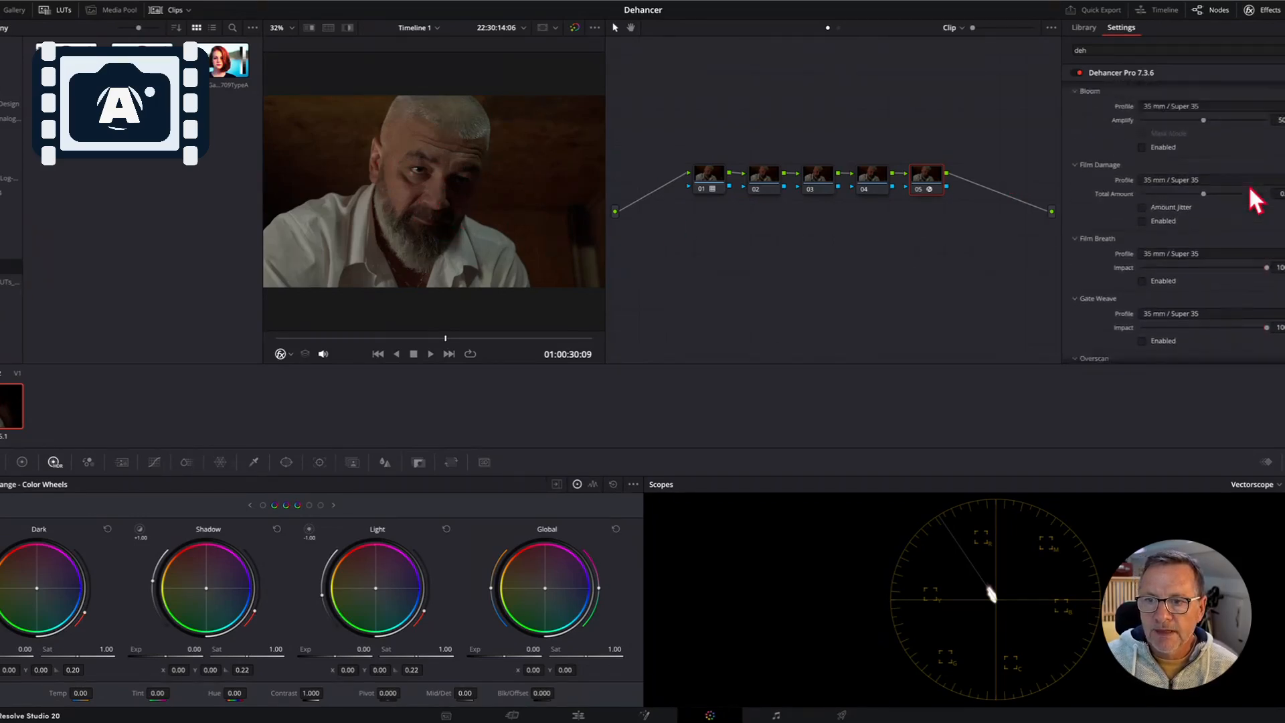
scroll(1256, 200, down, 8)
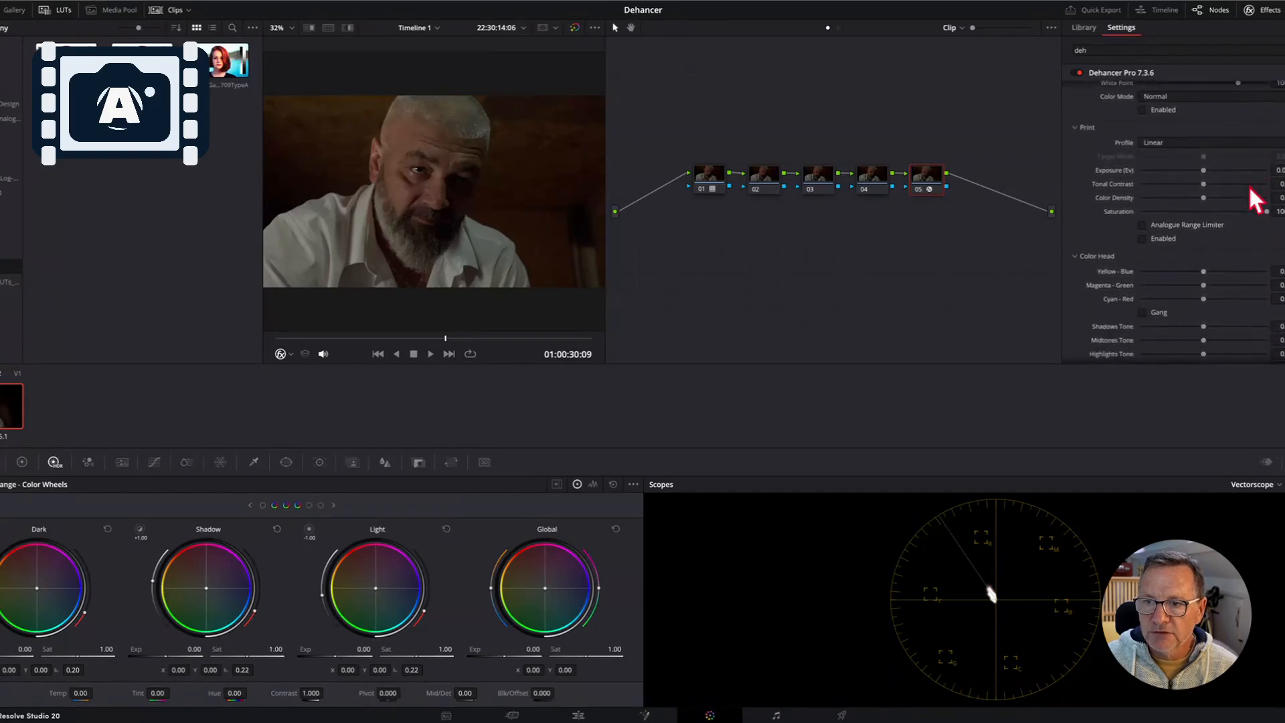
scroll(1256, 199, up, 10)
scroll(1256, 199, up, 3)
scroll(1256, 200, down, 3)
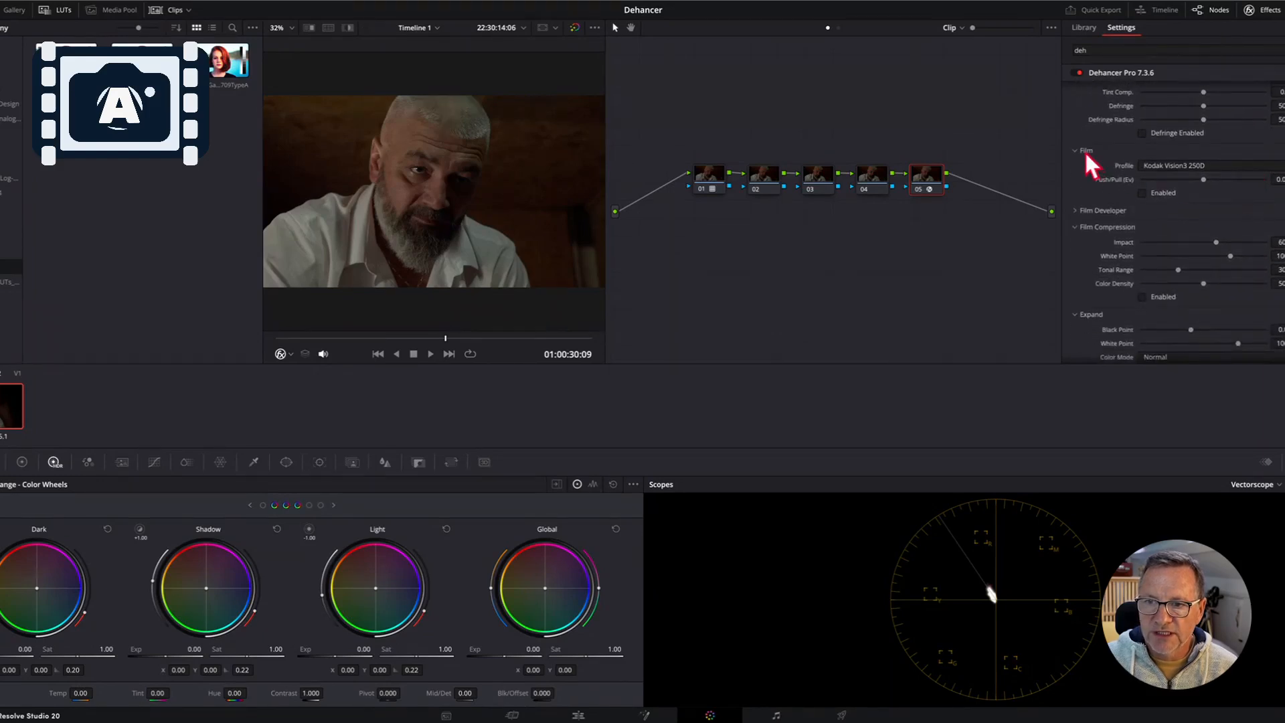
click(1073, 150)
click(1074, 150)
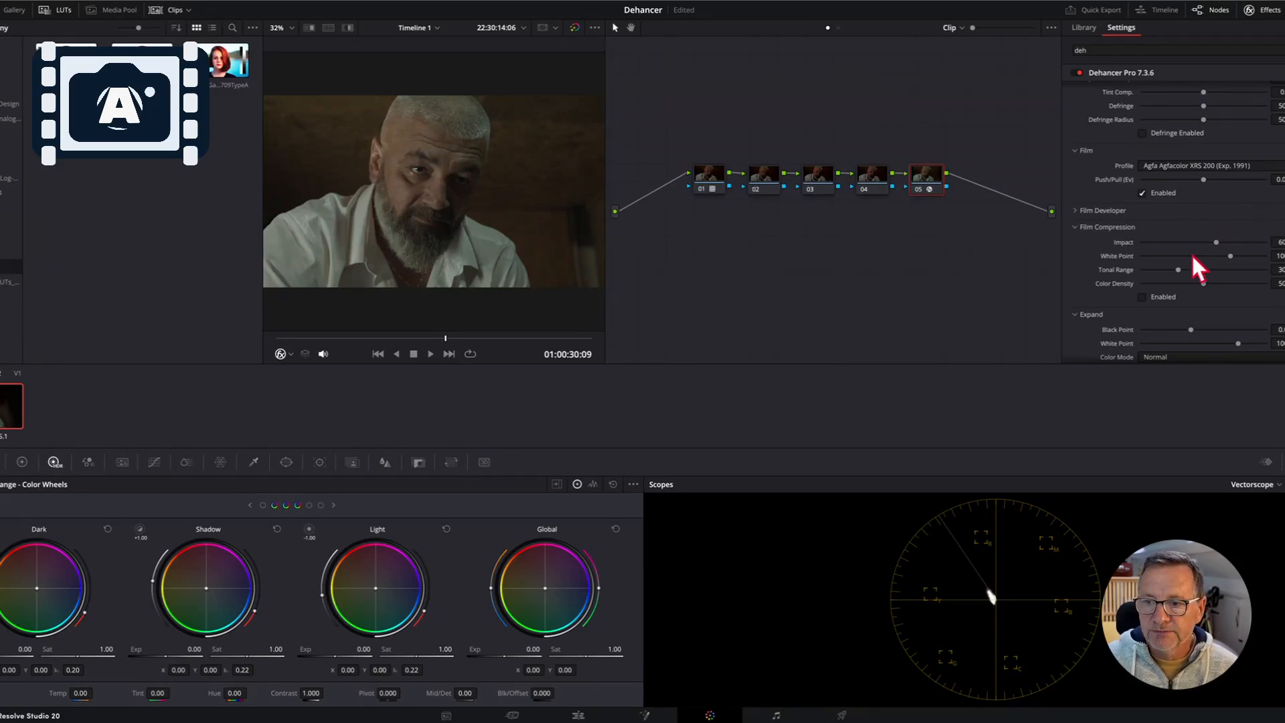
- Try the Cinestill 50D film profile, settle on Kodak Vision3 250D, and compare the image with node 05 bypassed and active
click(1218, 227)
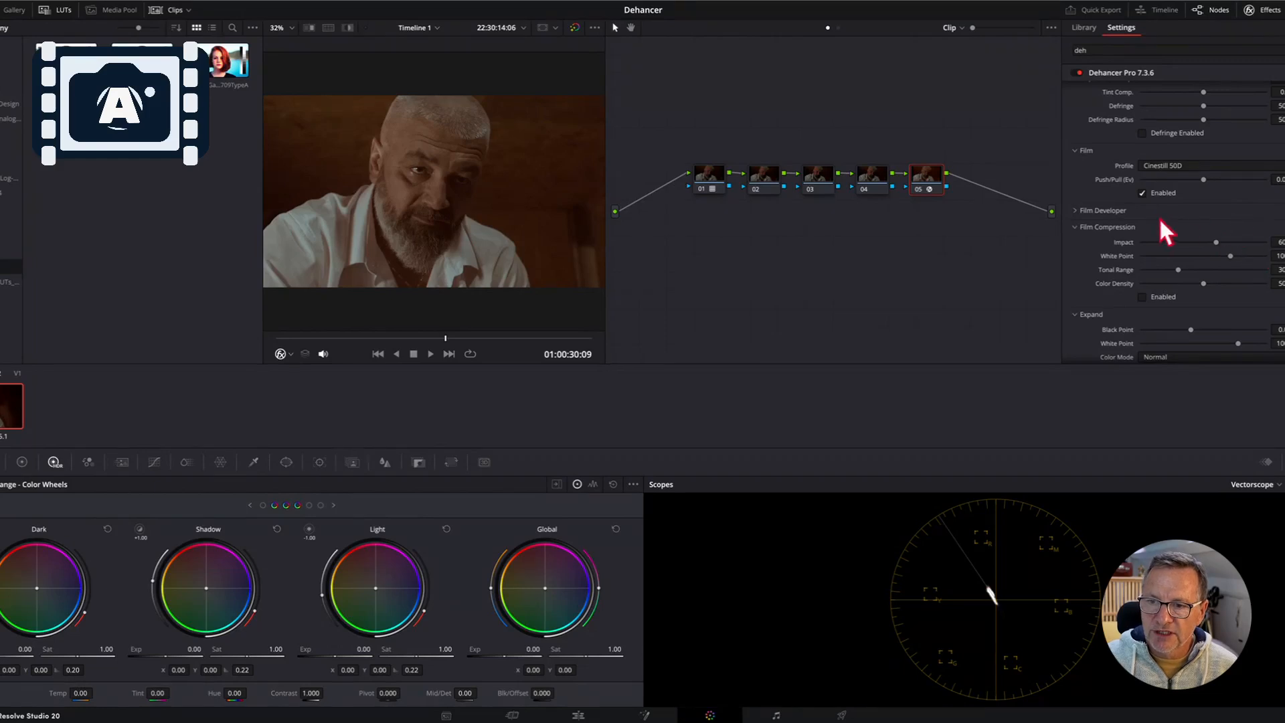
click(1200, 218)
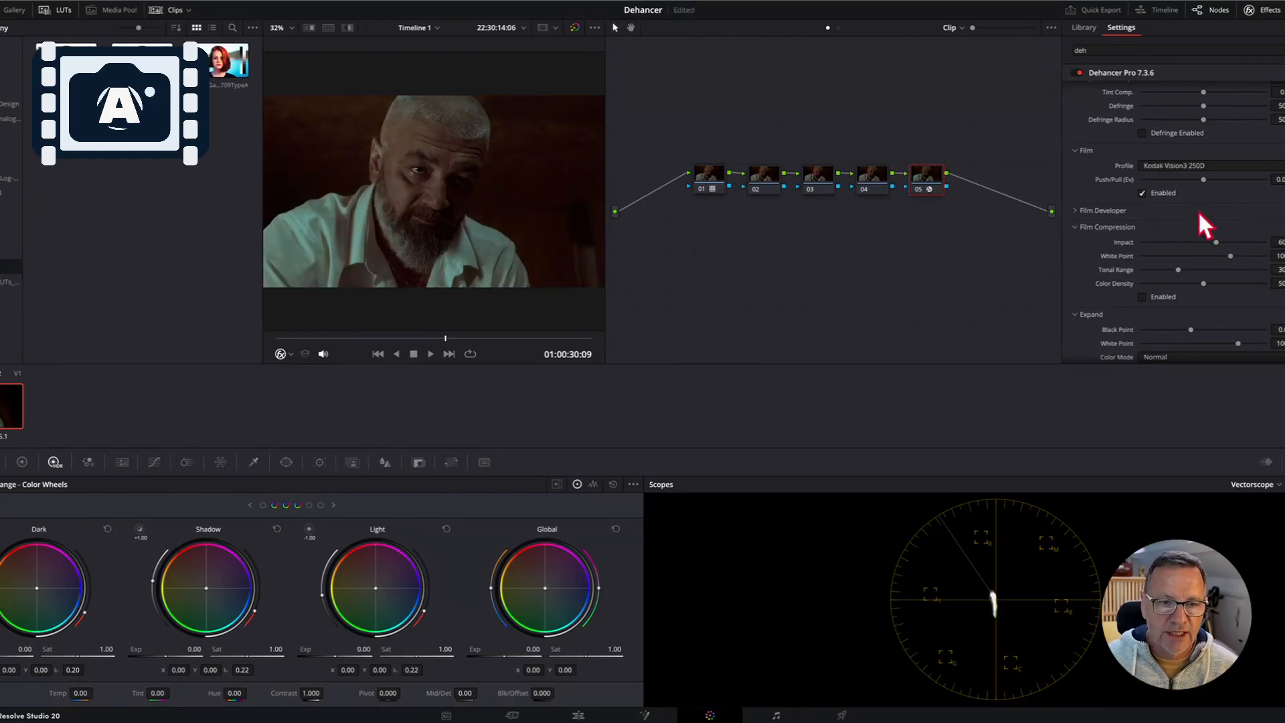
click(917, 190)
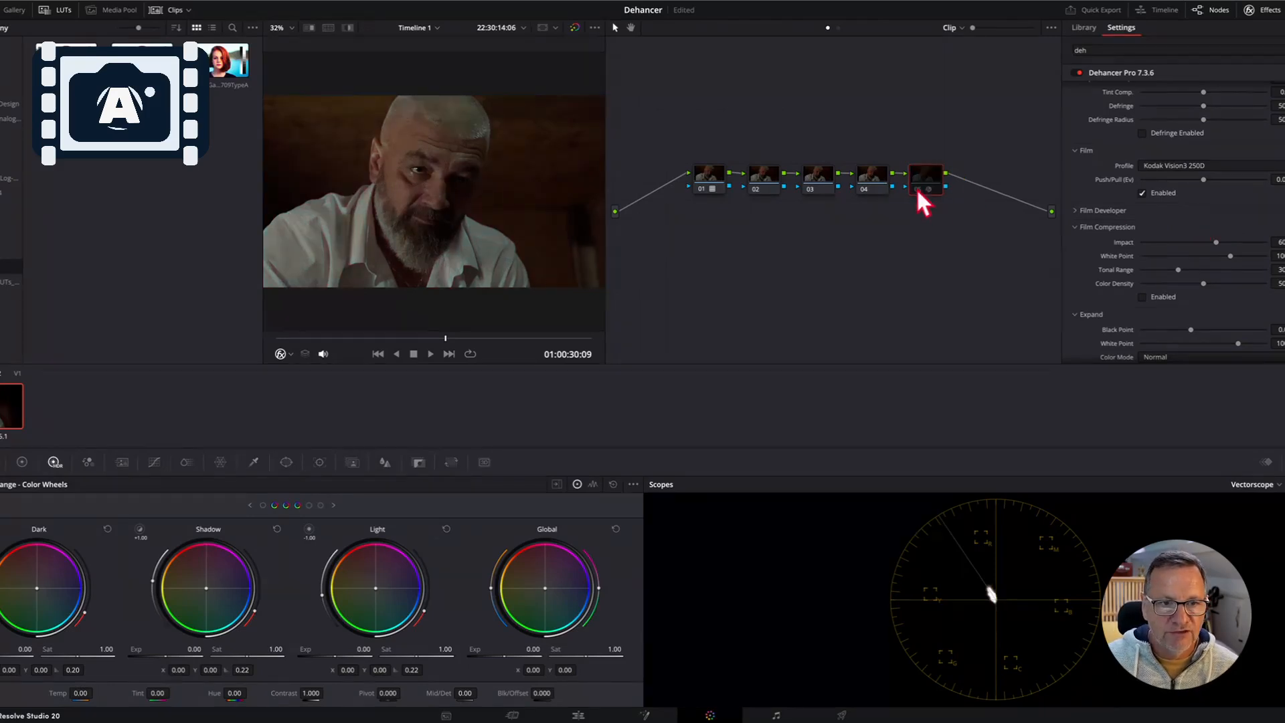
click(917, 190)
click(917, 189)
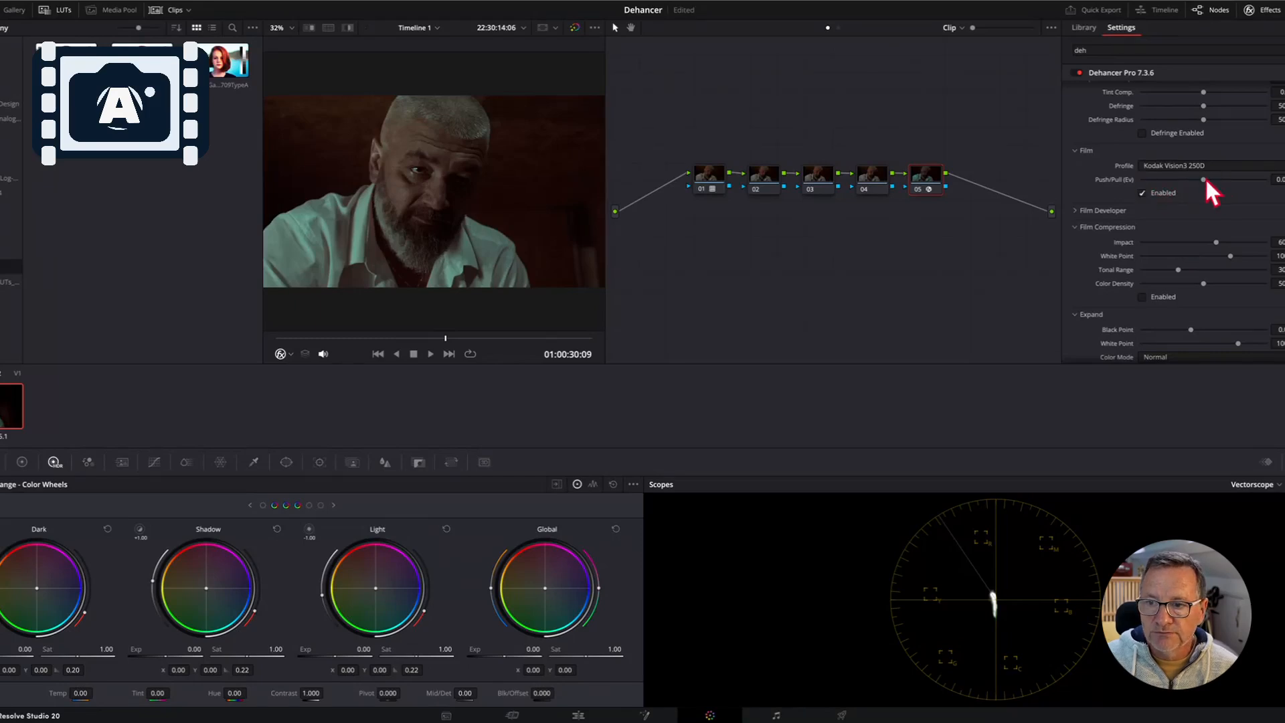
- Raise the film's Push/Pull to about 0.5 EV and compare the image with node 05 bypassed and active
mouse_move(1204, 180)
mouse_down()
mouse_move(1257, 182)
mouse_move(1186, 180)
mouse_move(1207, 180)
mouse_up()
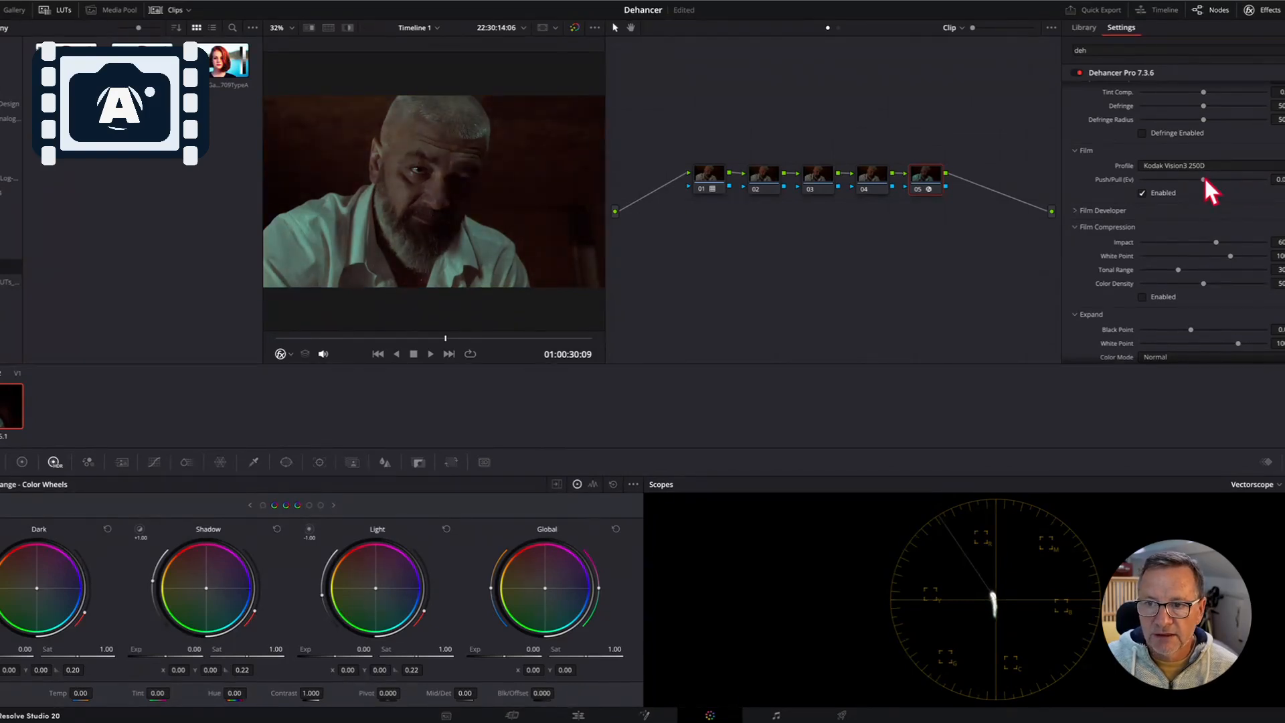
drag(1203, 178, 1219, 178)
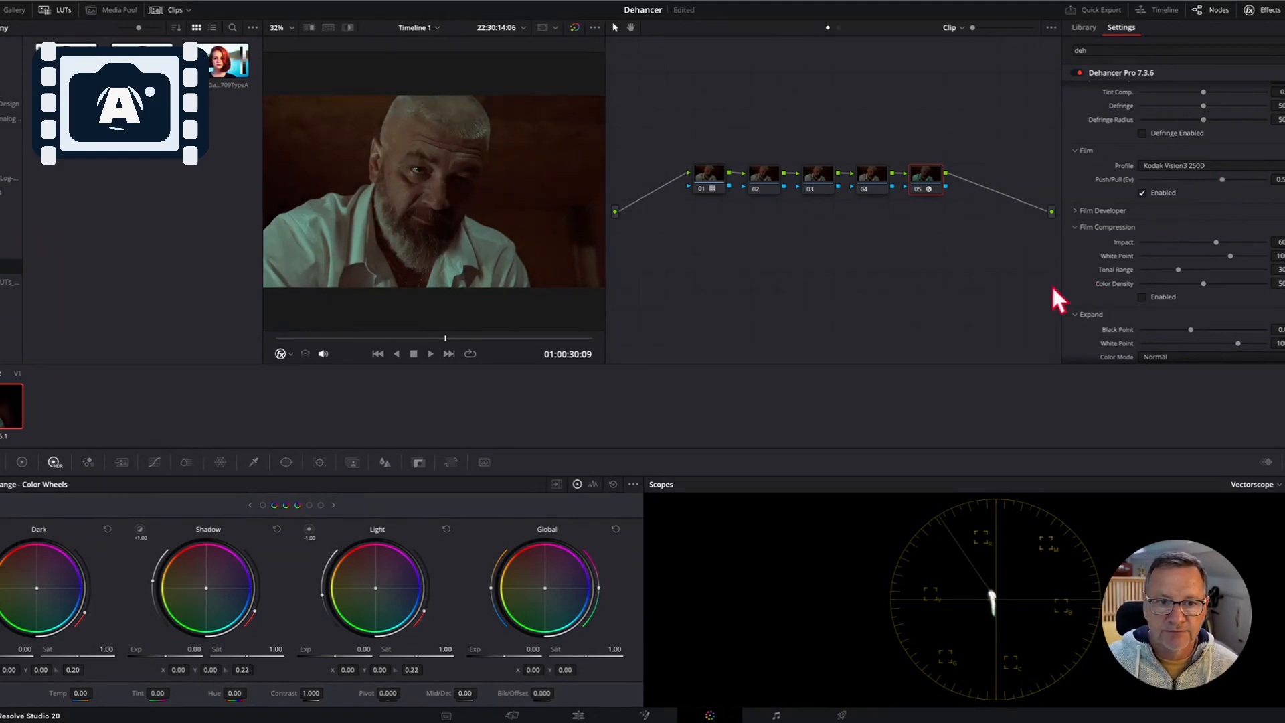
click(918, 189)
click(918, 188)
- Set the Film Grain profile to 35 mm ISO 50 and preview the grain by enabling and disabling it
scroll(1157, 186, down, 2)
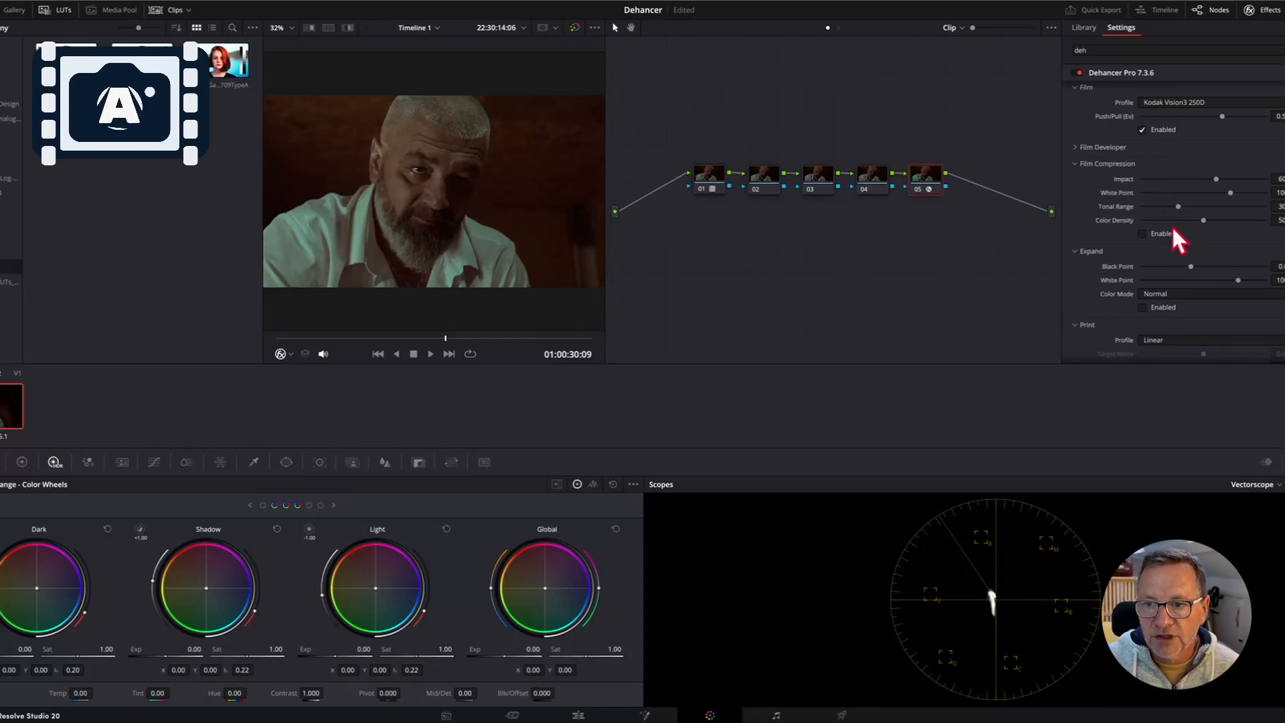
scroll(1176, 235, down, 10)
scroll(1178, 248, down, 5)
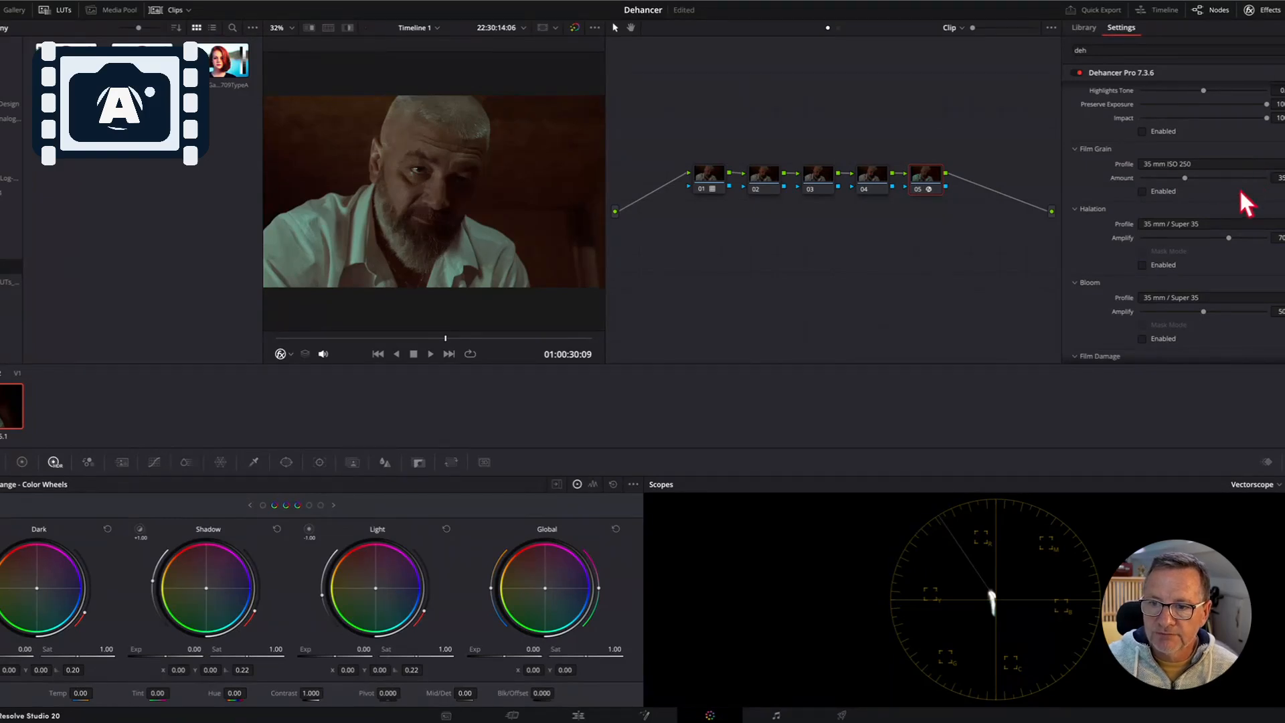
click(1180, 242)
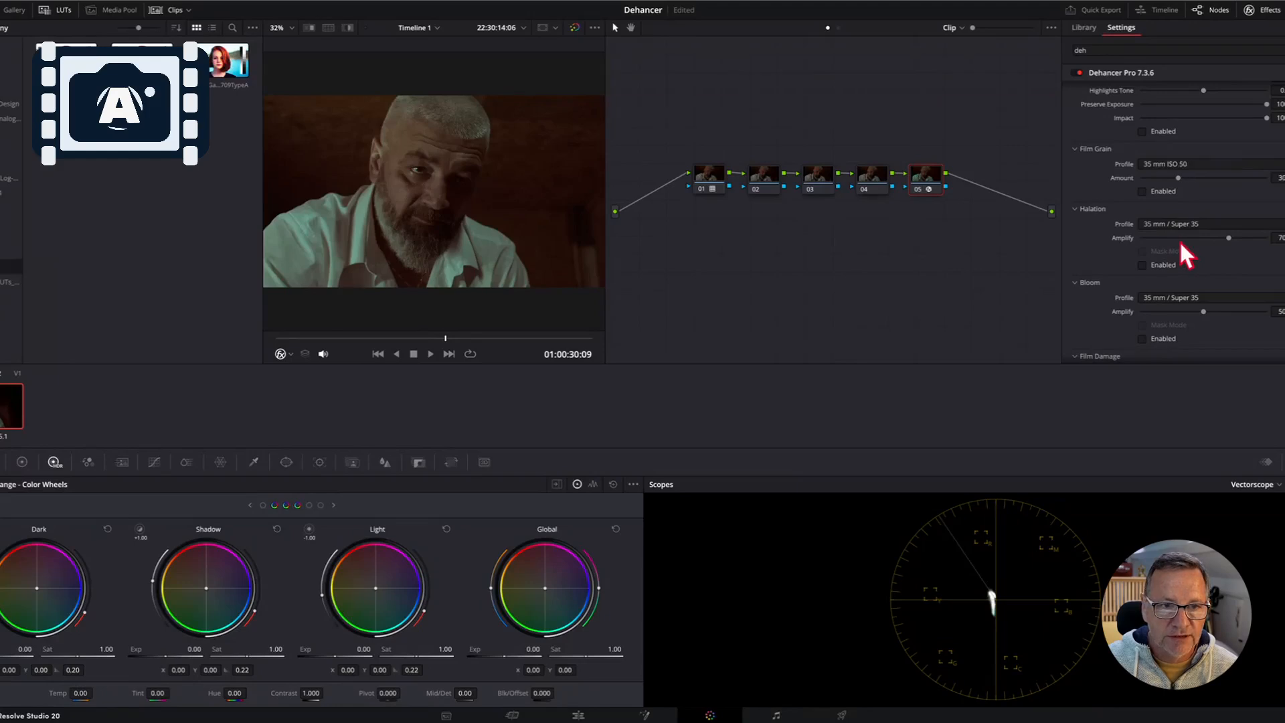
click(1142, 192)
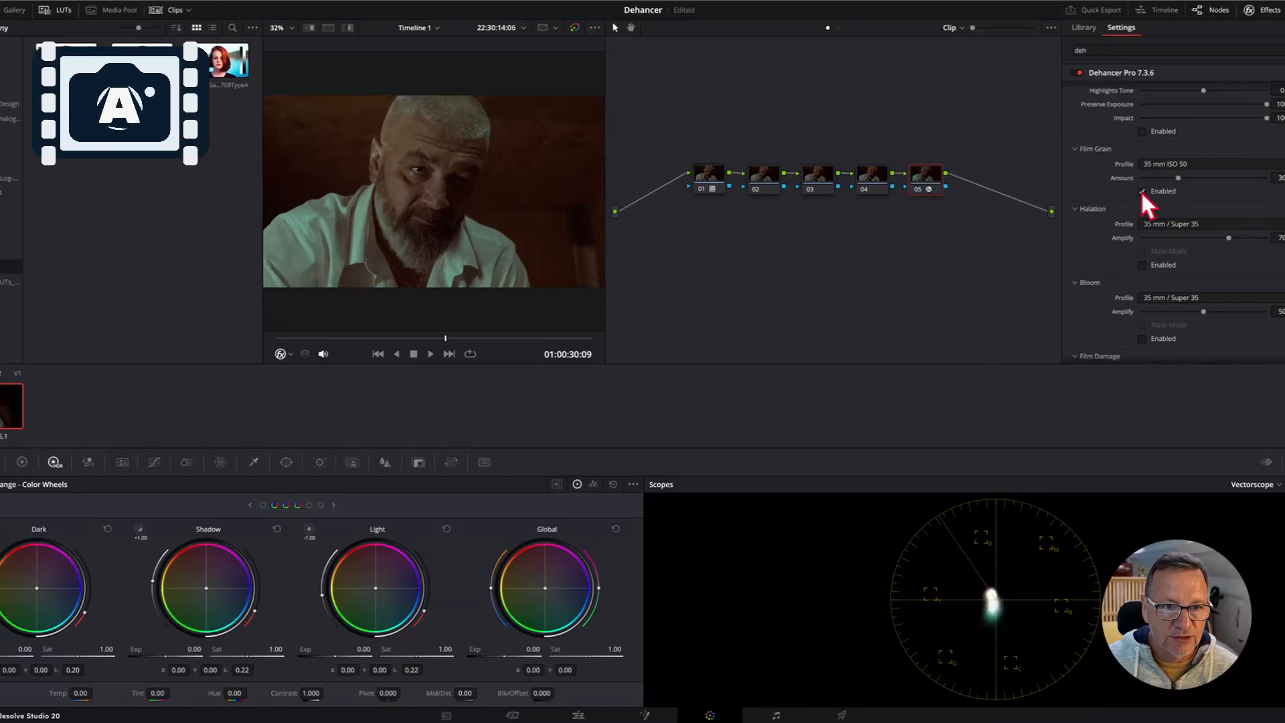
click(1142, 192)
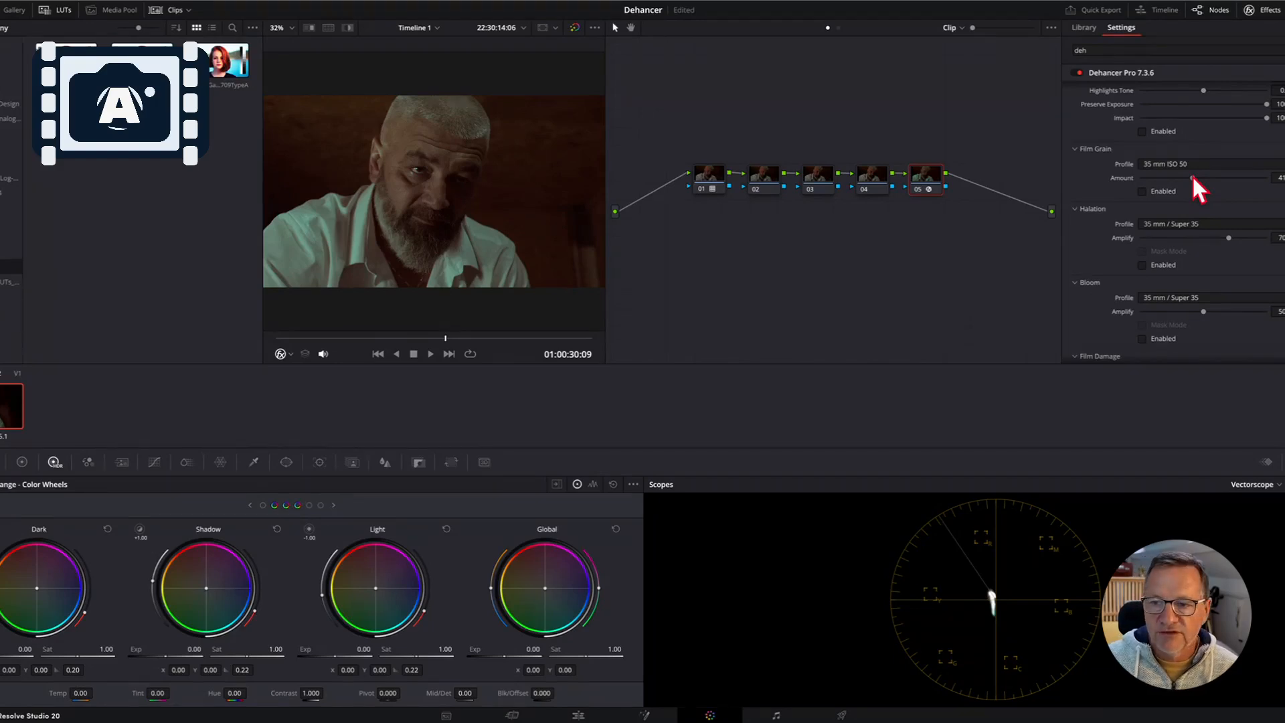
- Enable Film Grain, test the maximum amount, reduce it to about 10, and compare the image with grain and node 05 switched off and on
mouse_move(1192, 176)
mouse_down()
mouse_move(1271, 172)
mouse_move(1195, 172)
mouse_up()
click(1143, 192)
drag(1171, 178, 1270, 178)
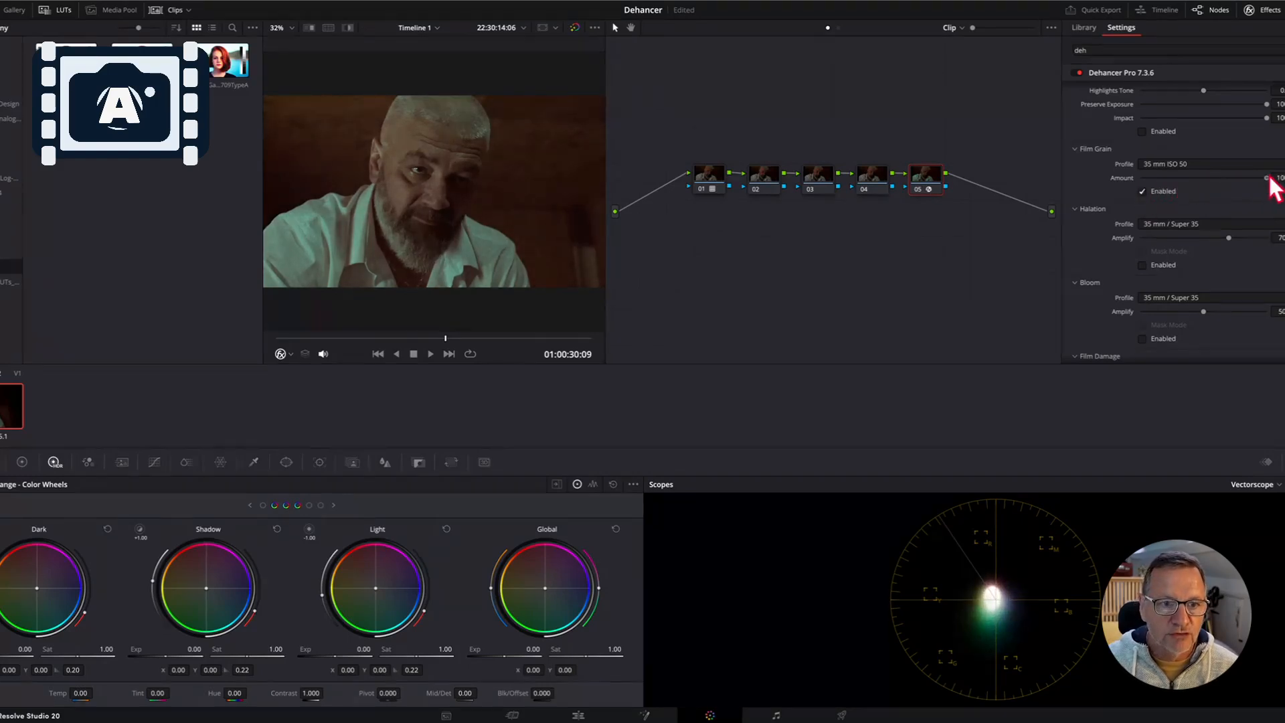
drag(1270, 178, 1156, 178)
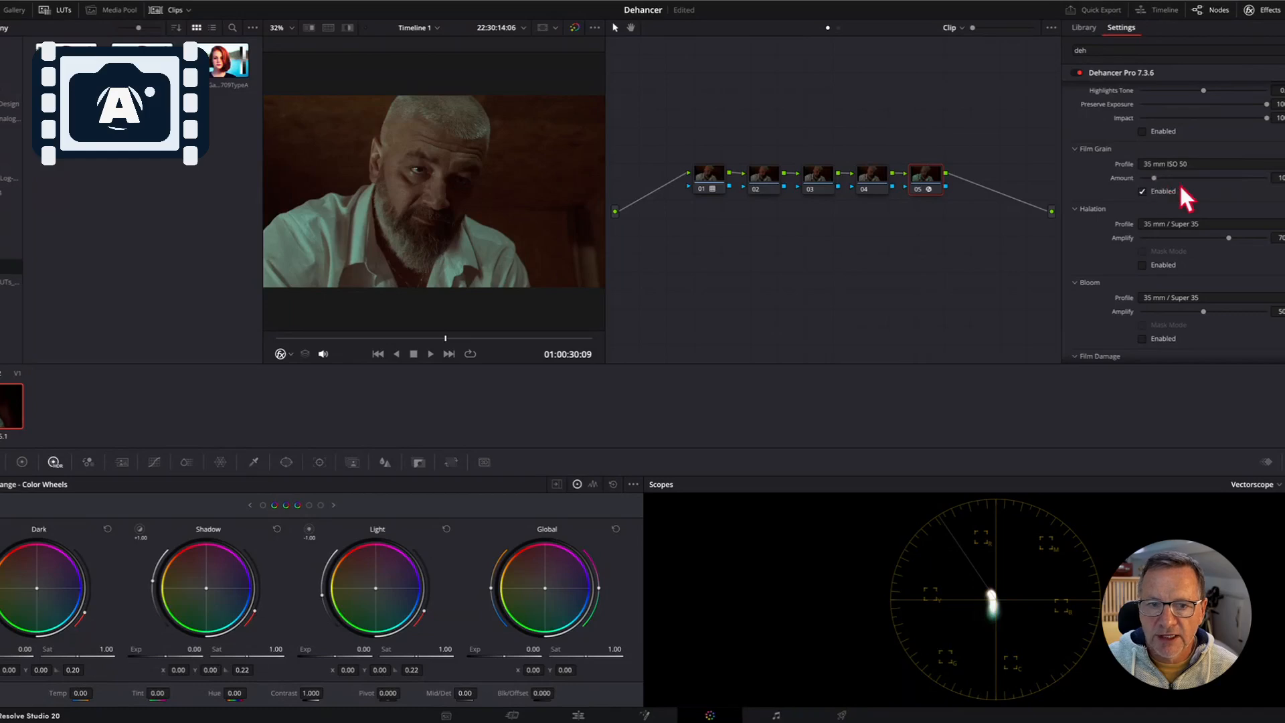
click(1142, 191)
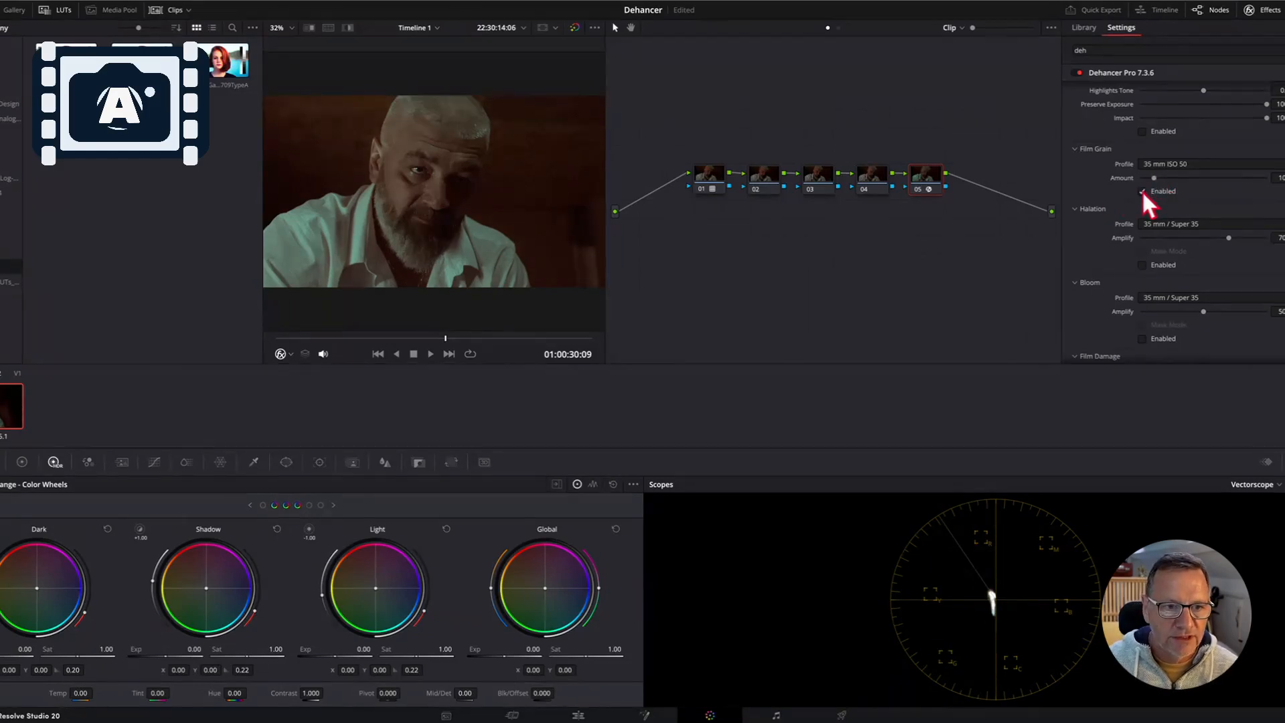
click(1143, 191)
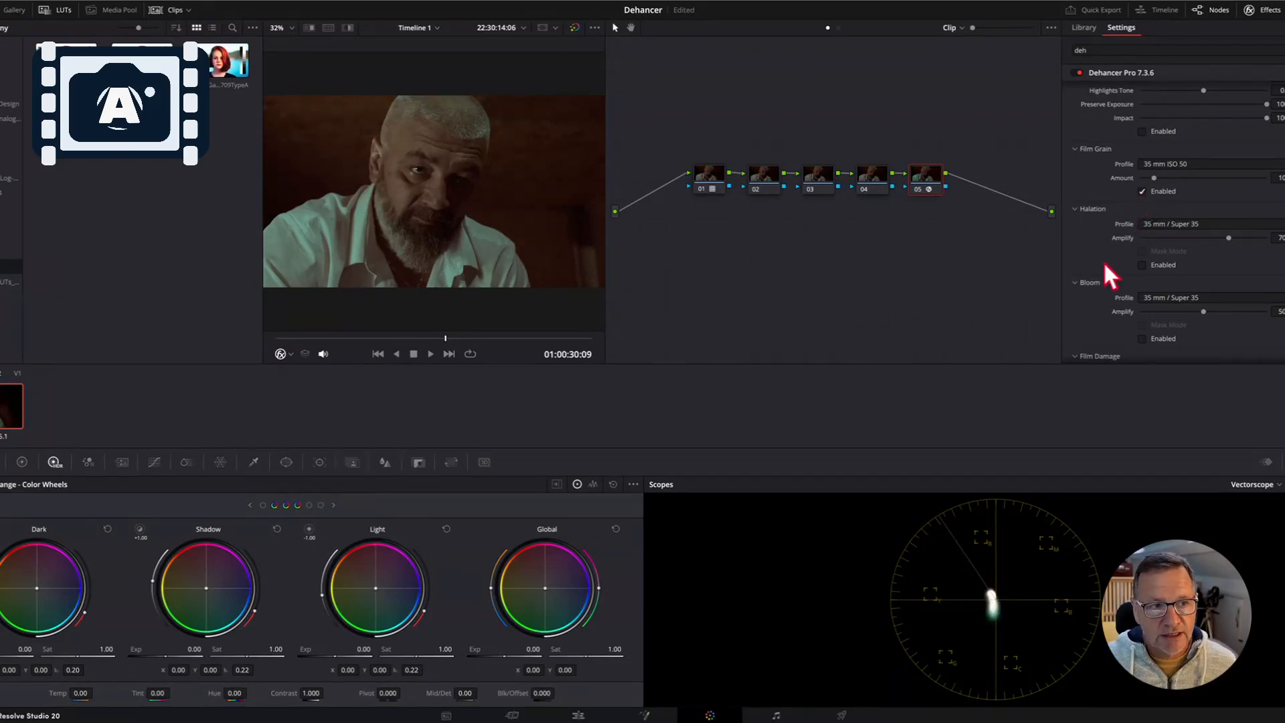
click(918, 189)
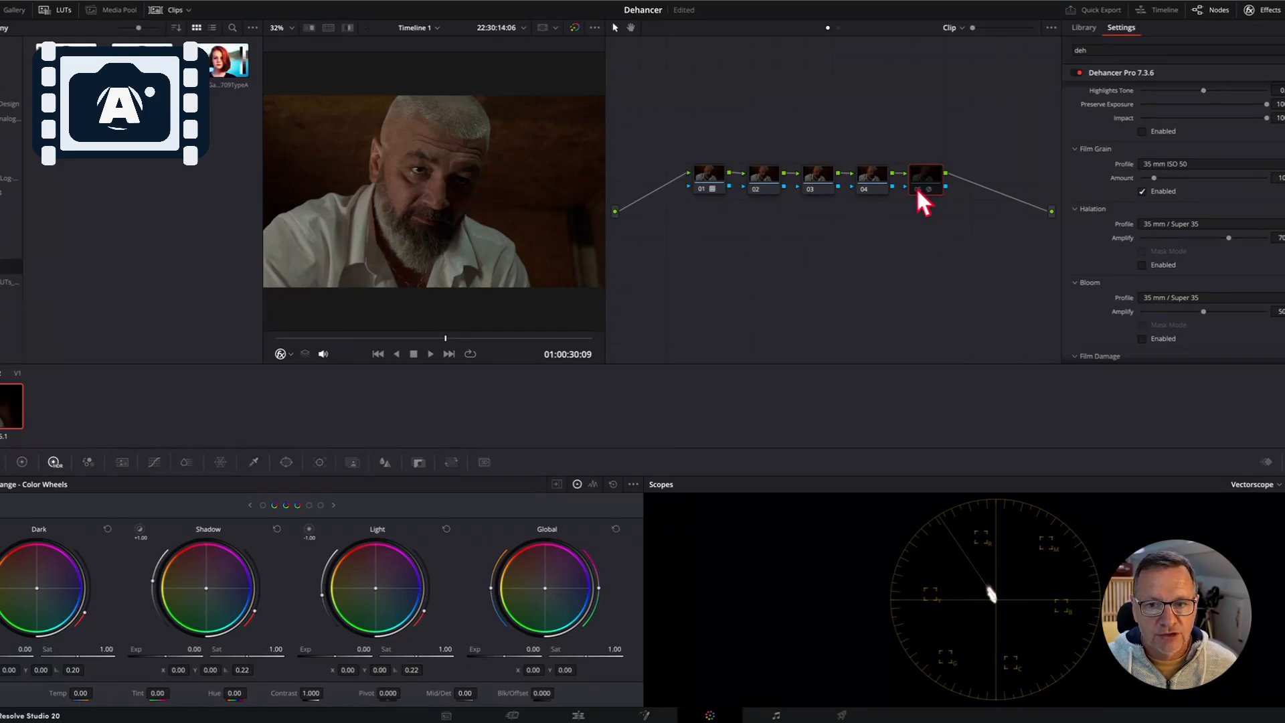
click(918, 189)
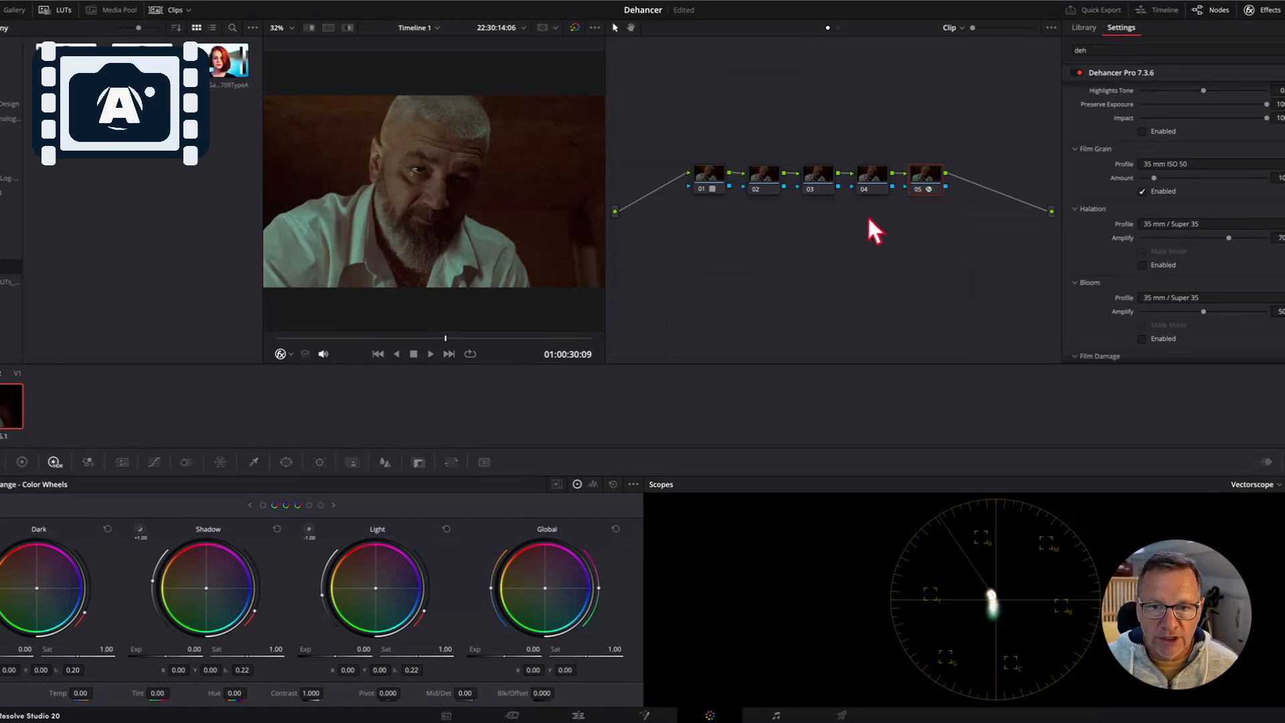
- On node 02, set the primary contrast to 1.104, saturation to 57.40 and shadows to 11.50, and bypass the node to compare
click(761, 185)
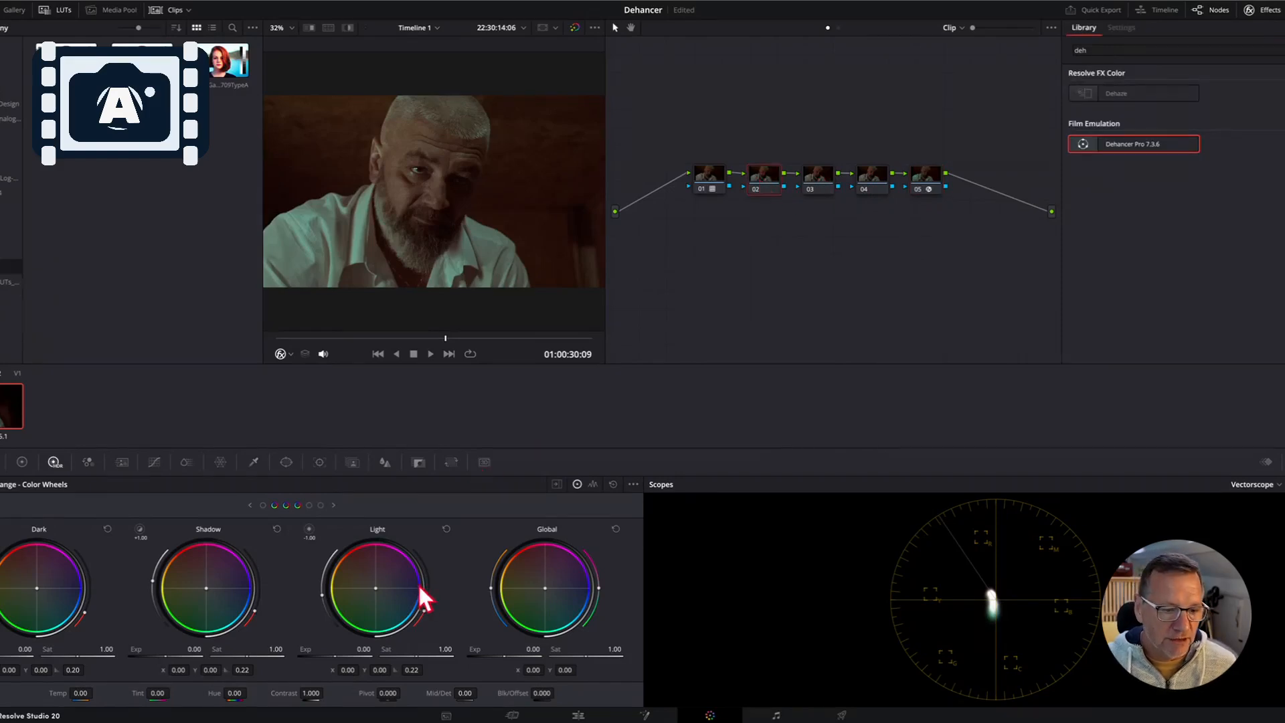
click(22, 463)
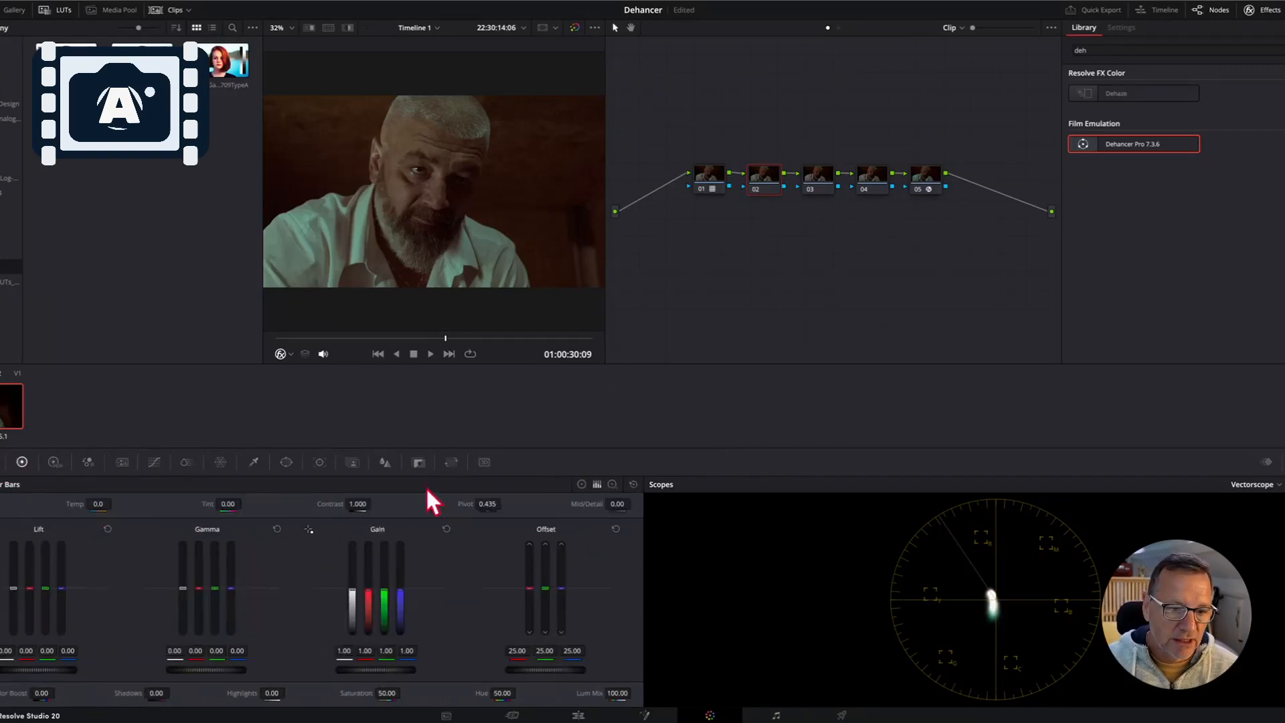
mouse_move(353, 507)
mouse_down()
mouse_move(374, 503)
mouse_move(361, 504)
mouse_up()
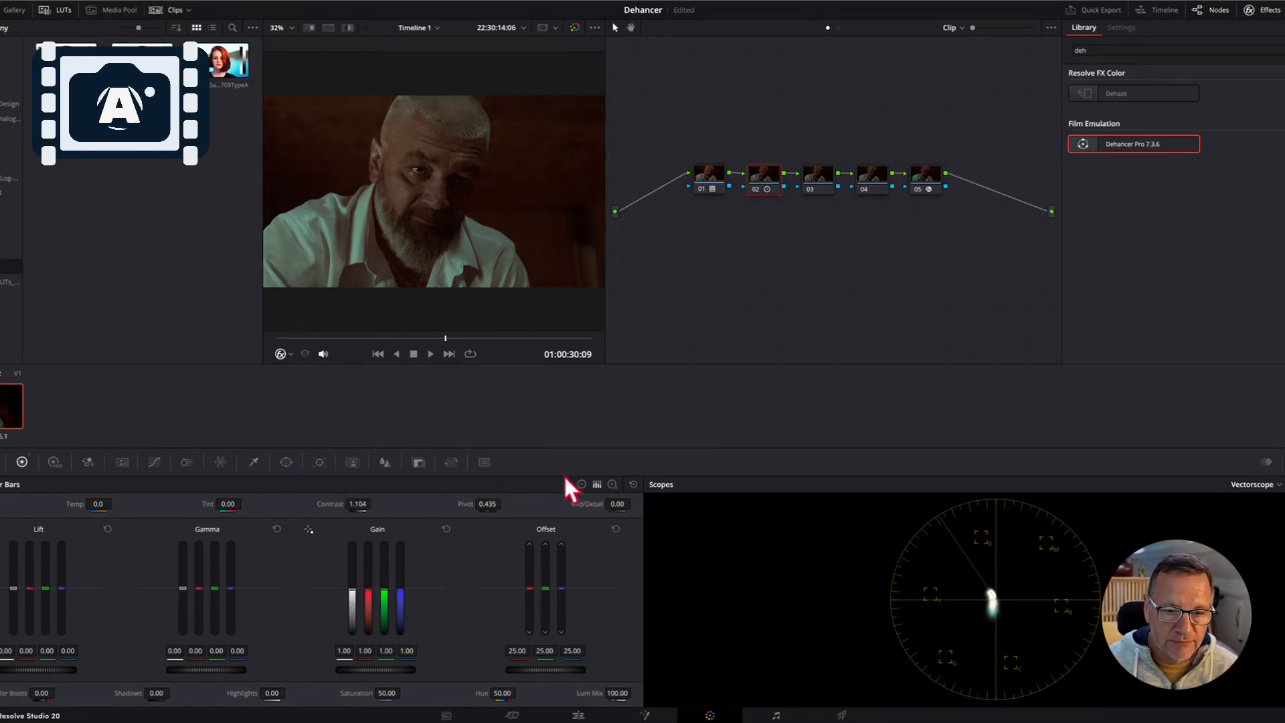
click(583, 485)
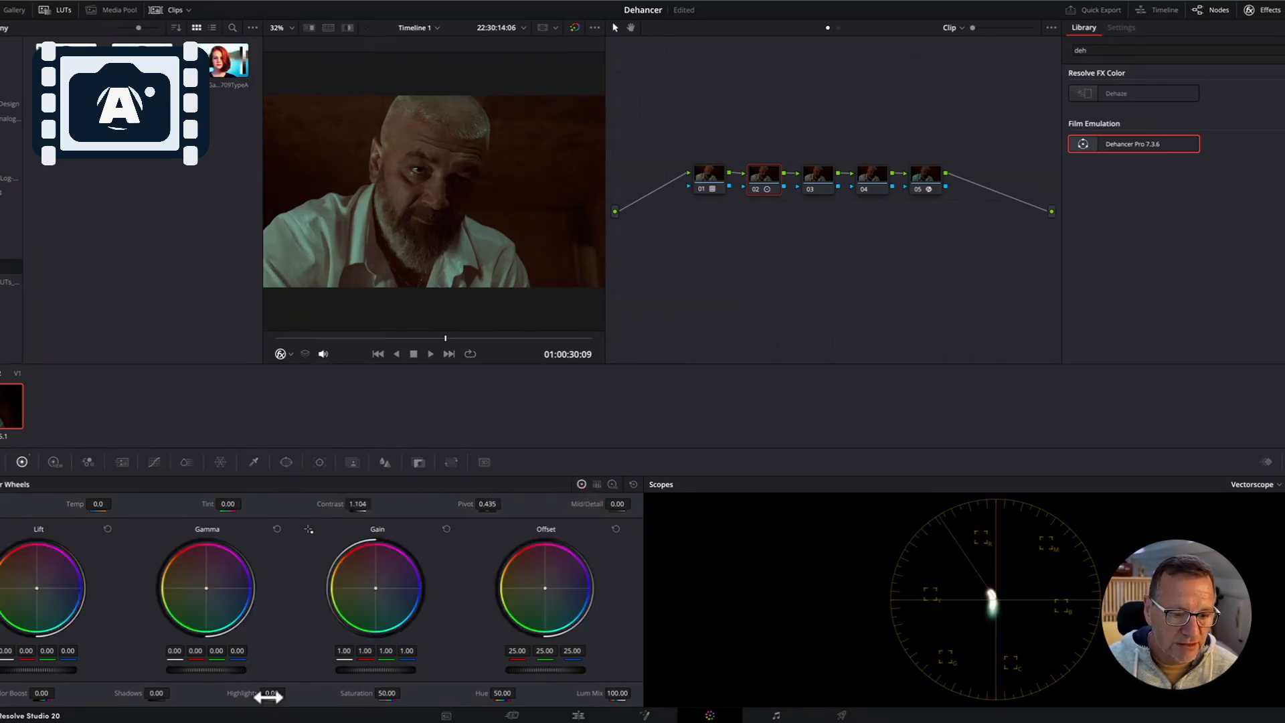
mouse_move(388, 693)
mouse_down()
mouse_move(404, 693)
mouse_move(393, 693)
mouse_up()
drag(163, 693, 182, 693)
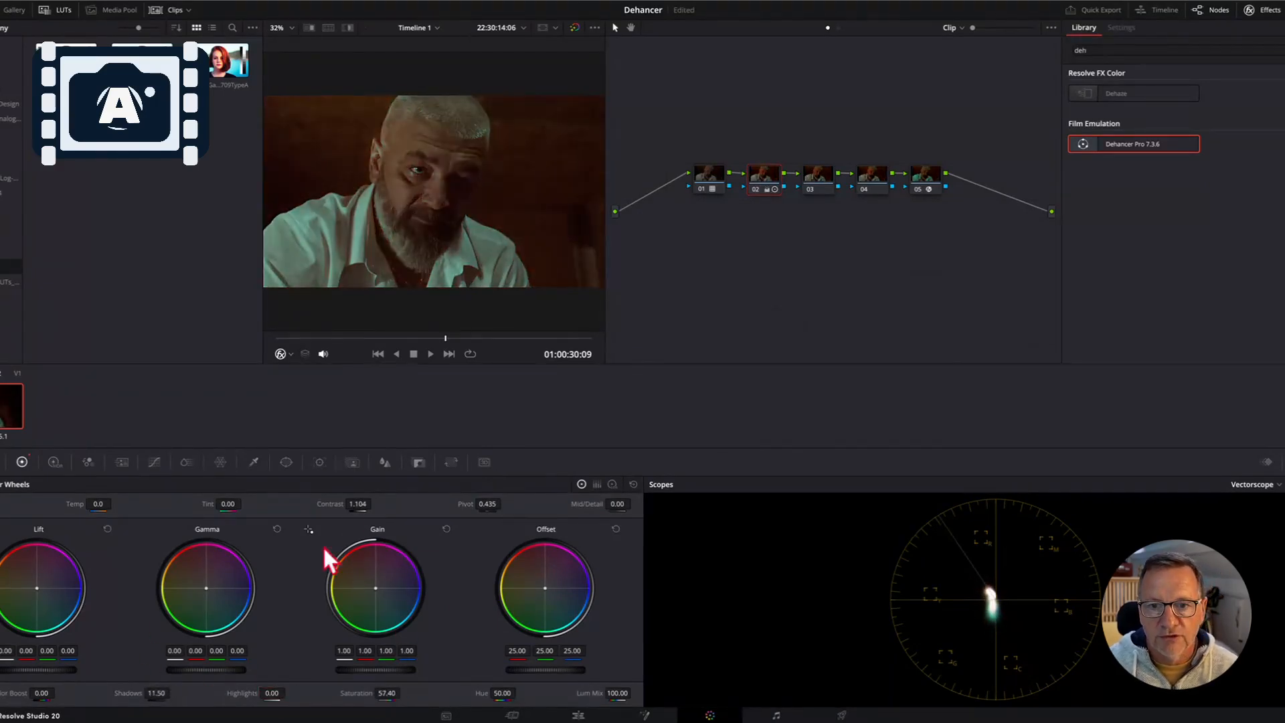
click(754, 188)
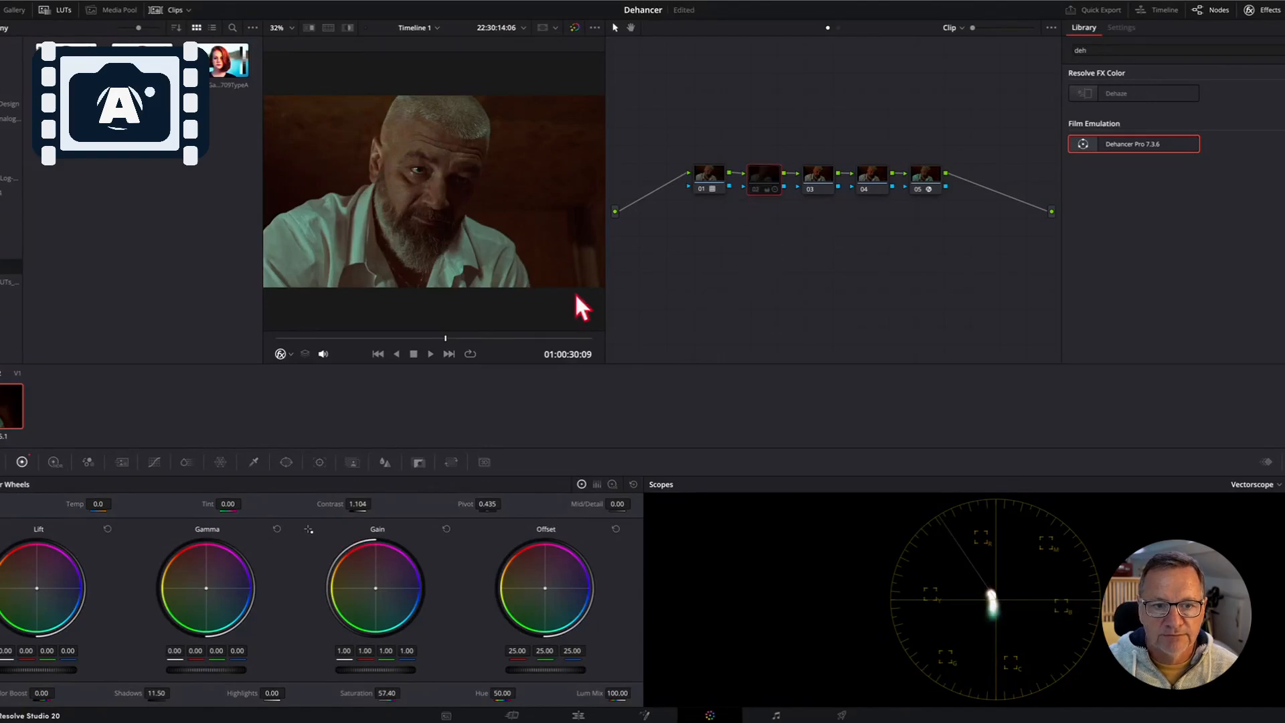